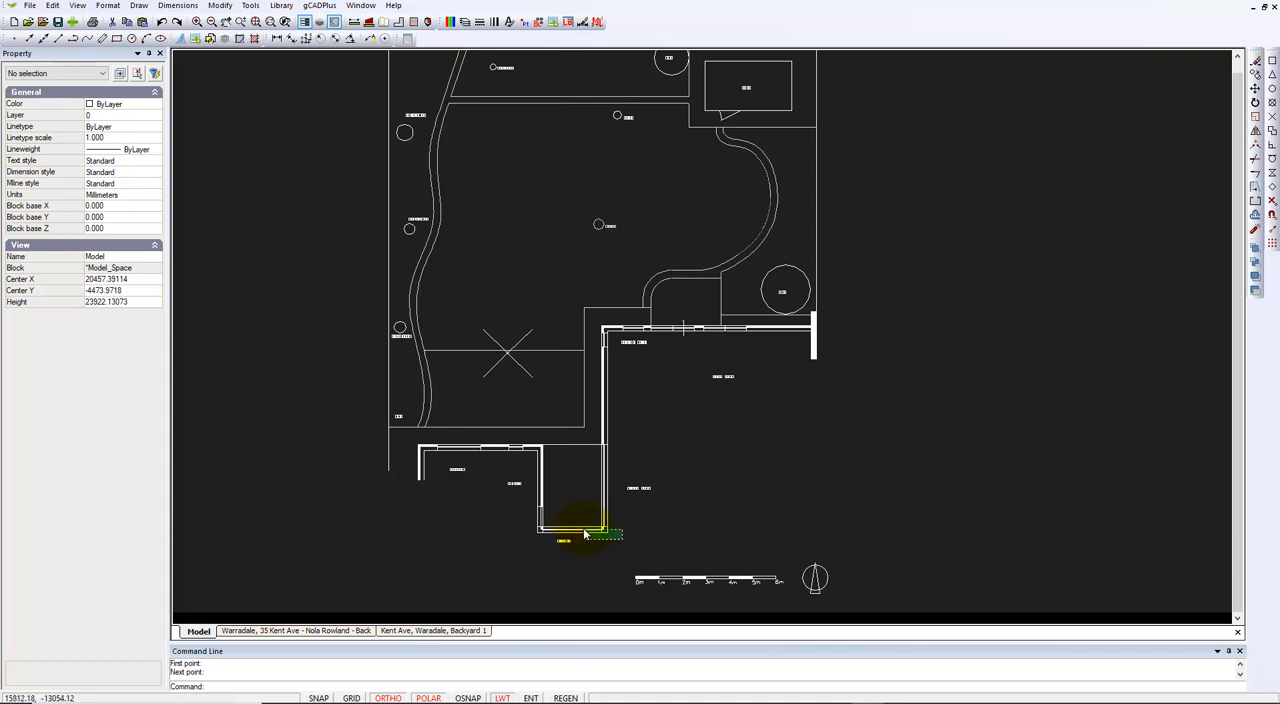
# Step: Try to measure a distance along the scale bar from its 0m end
pyautogui.scroll(3, 714, 600)
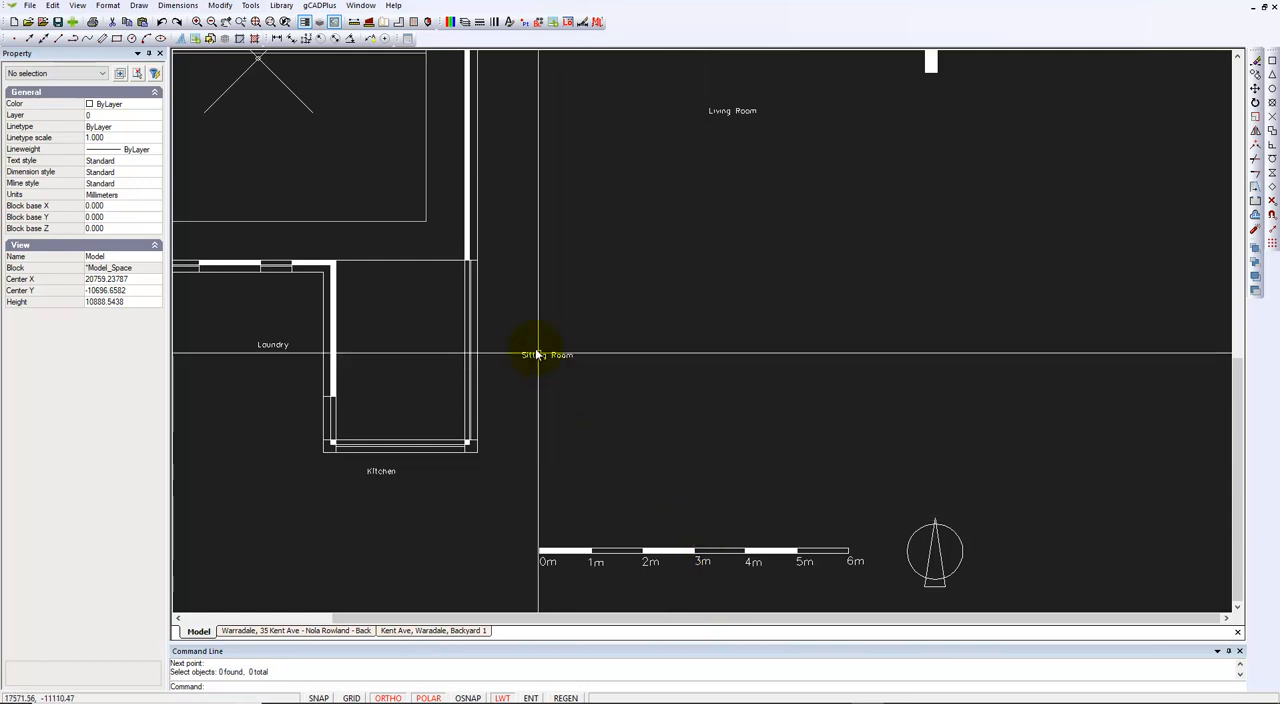
pyautogui.click(354, 21)
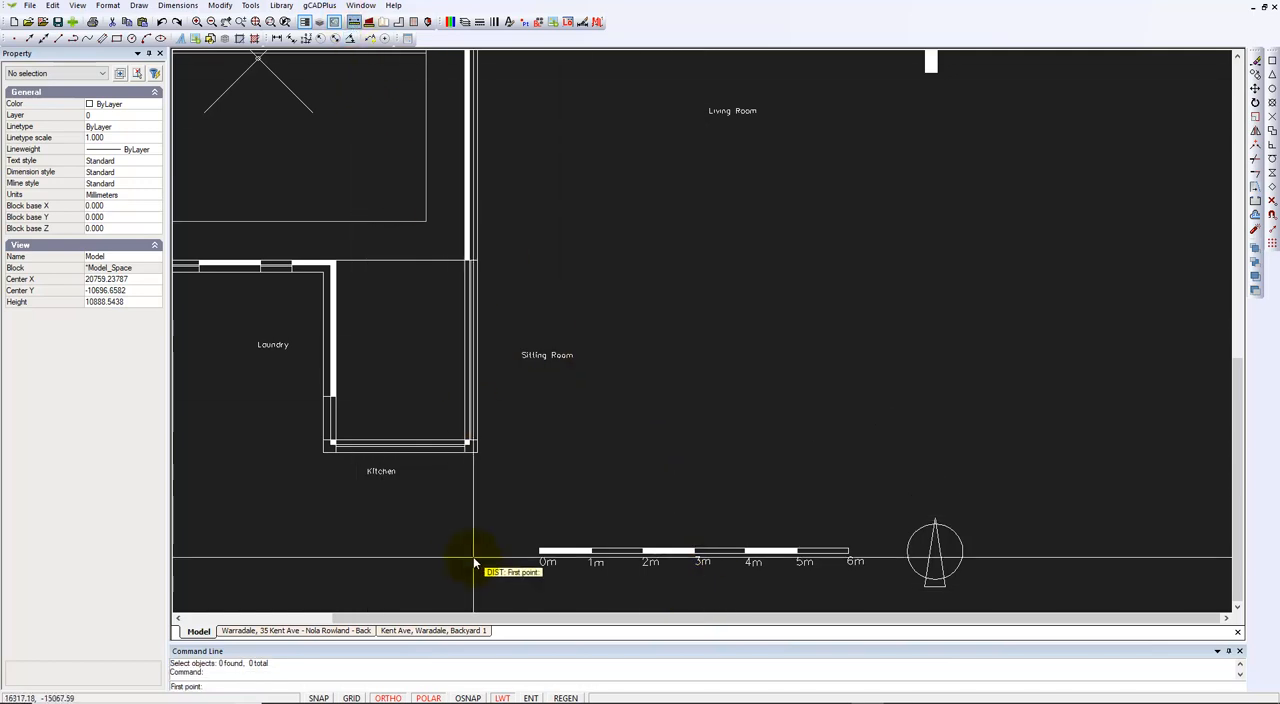
pyautogui.scroll(2, 474, 550)
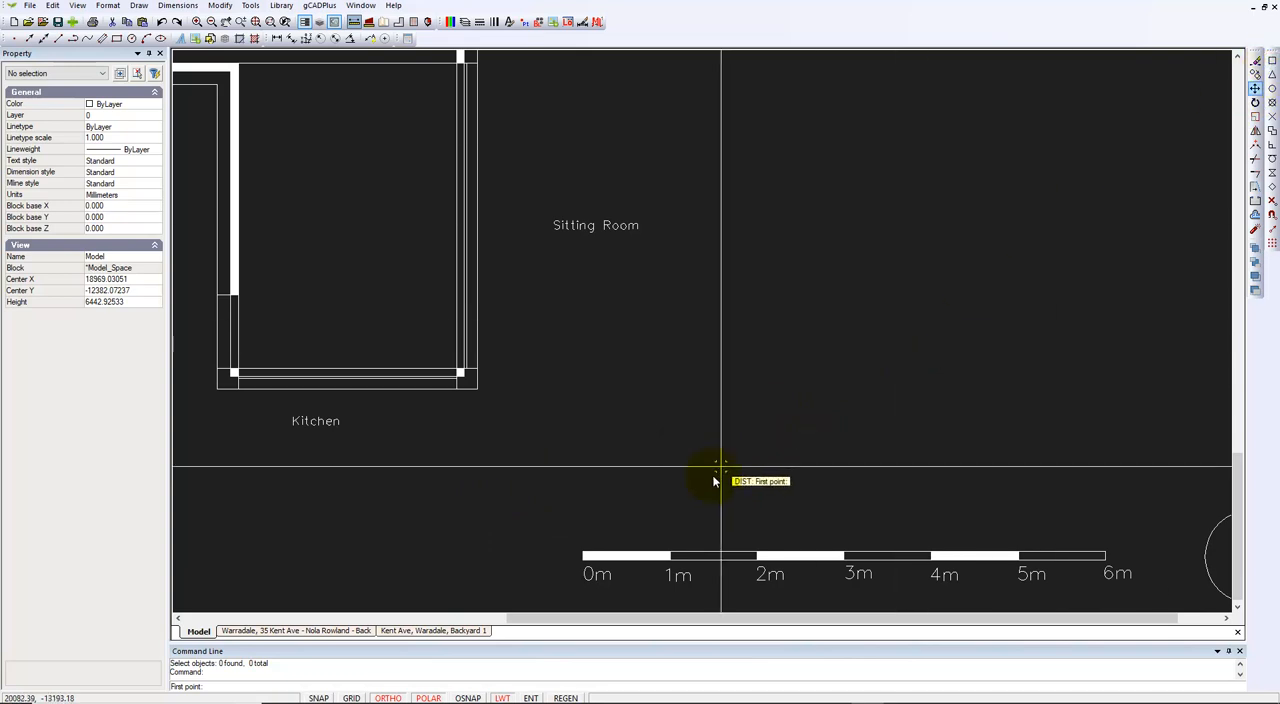
pyautogui.click(583, 553)
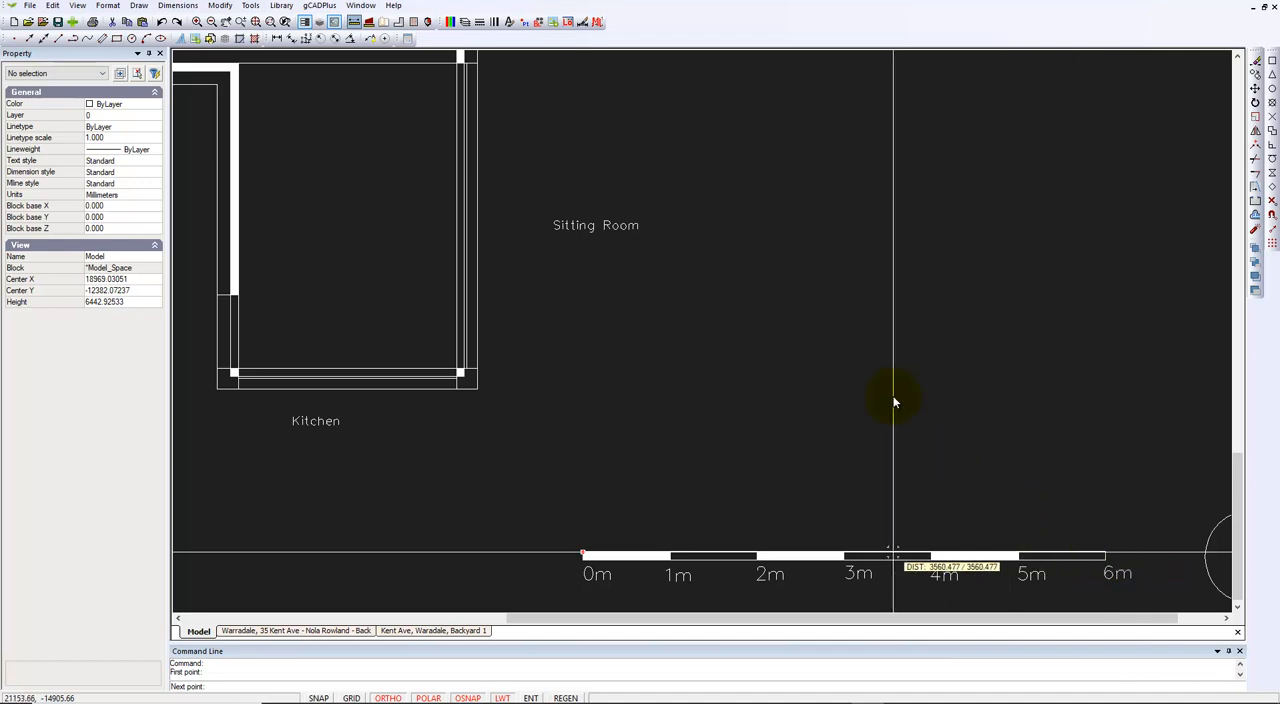
pyautogui.press('Escape')
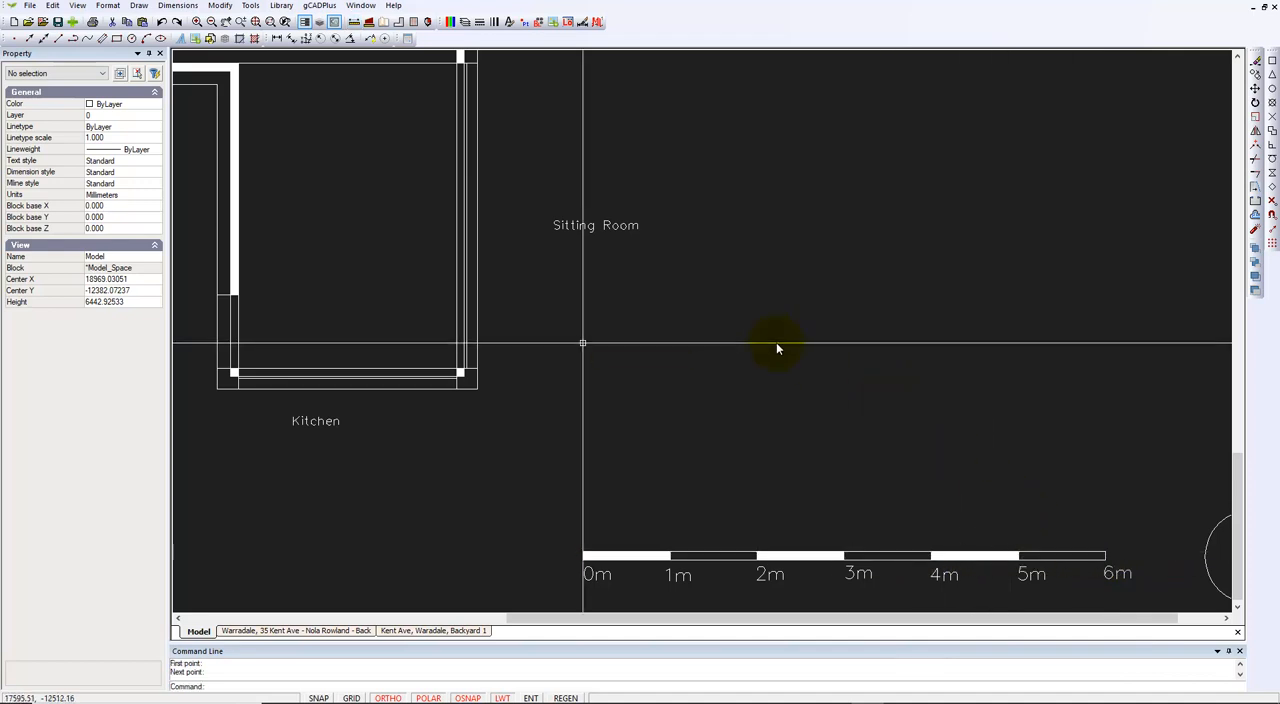
# Step: Turn off object snap and ortho, and draw a stepped chain of vertical, horizontal, 45° and horizontal lines above the scale bar
pyautogui.click(466, 697)
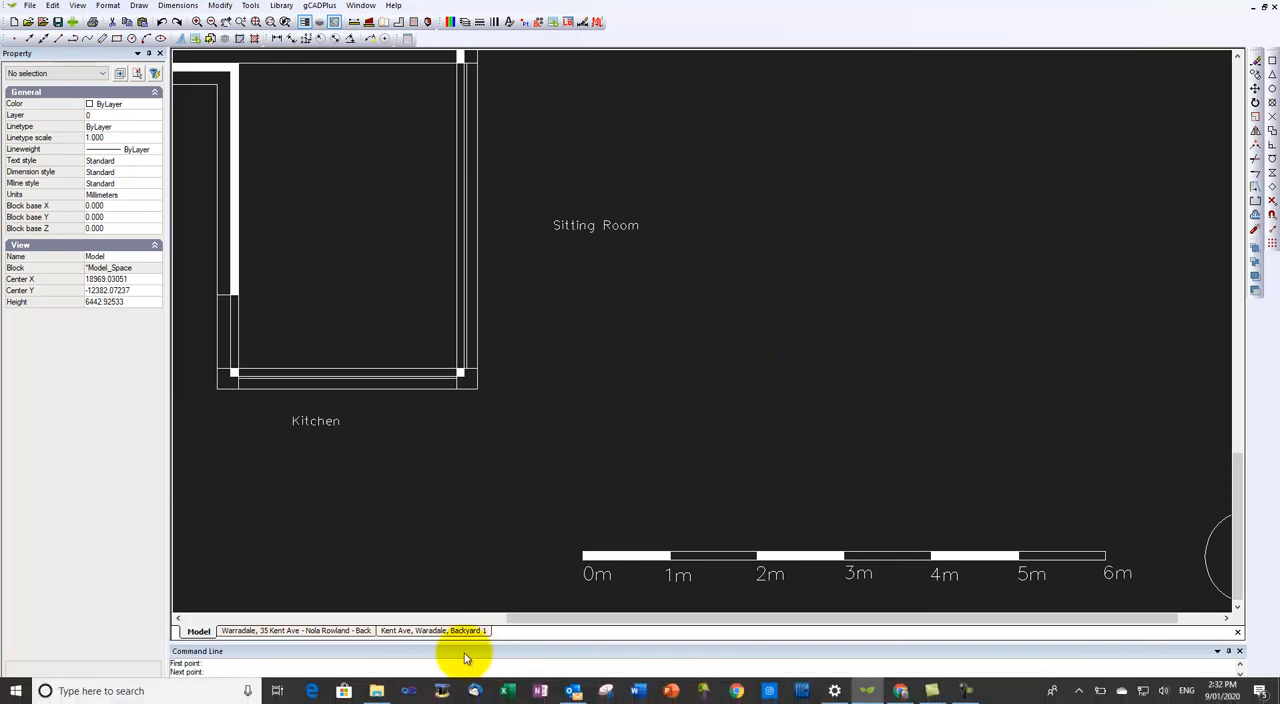
pyautogui.click(386, 697)
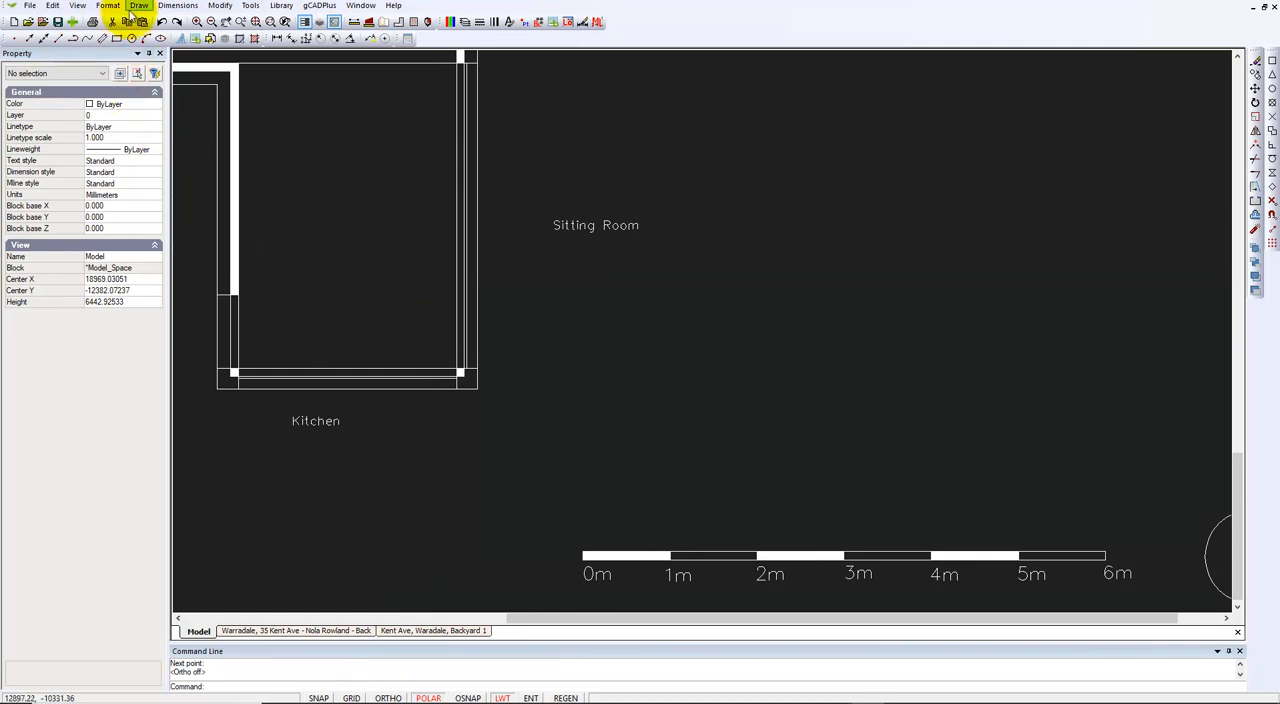
pyautogui.click(139, 6)
pyautogui.click(148, 26)
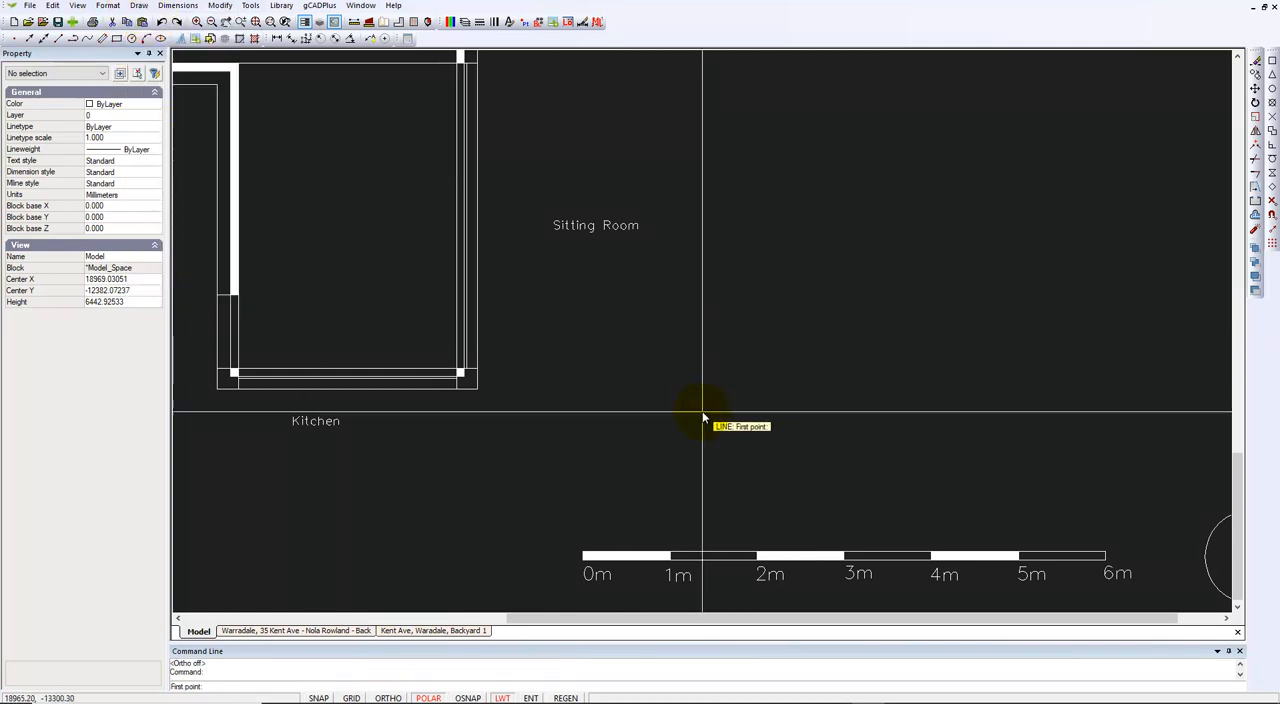
pyautogui.click(736, 423)
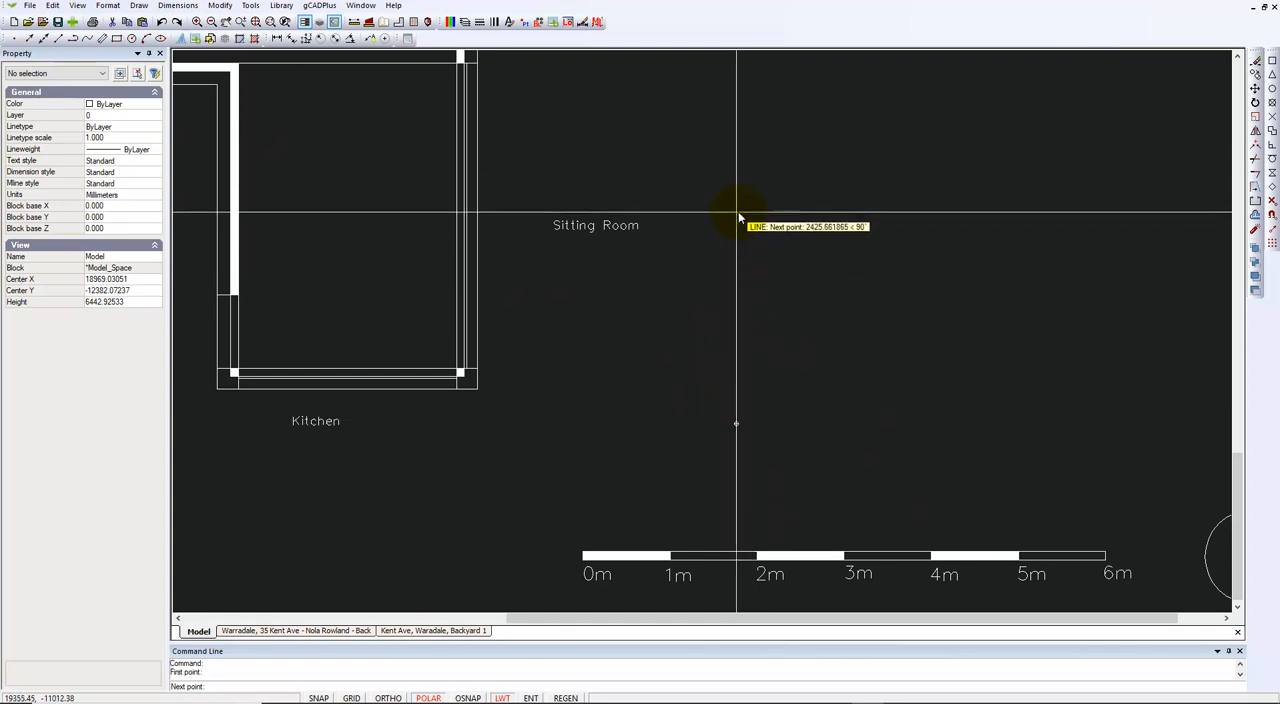
pyautogui.click(737, 306)
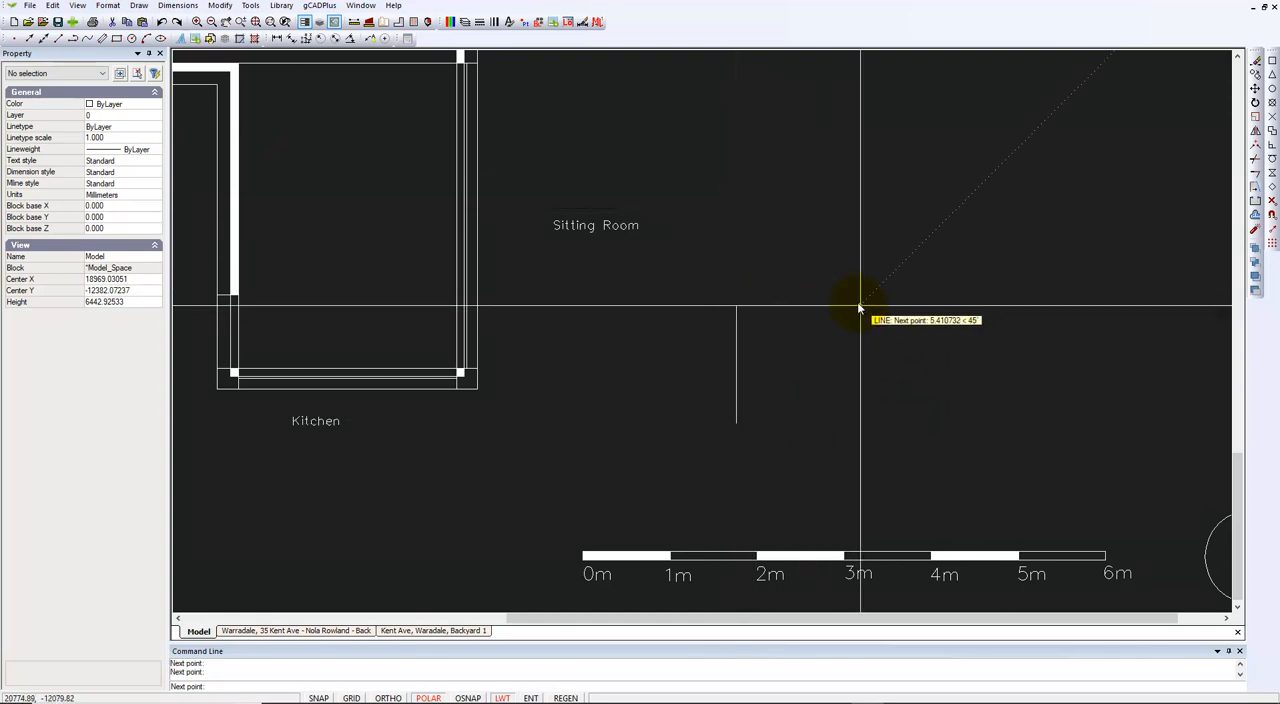
pyautogui.click(916, 250)
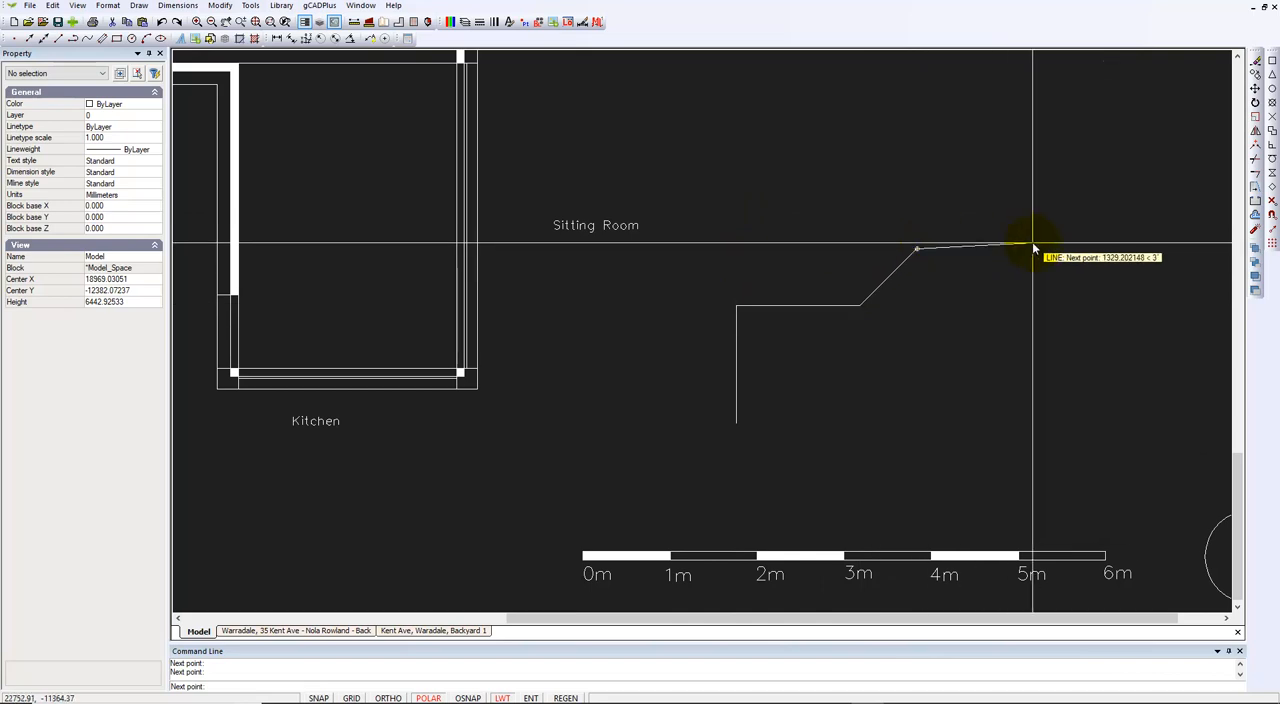
pyautogui.rightClick(1037, 252)
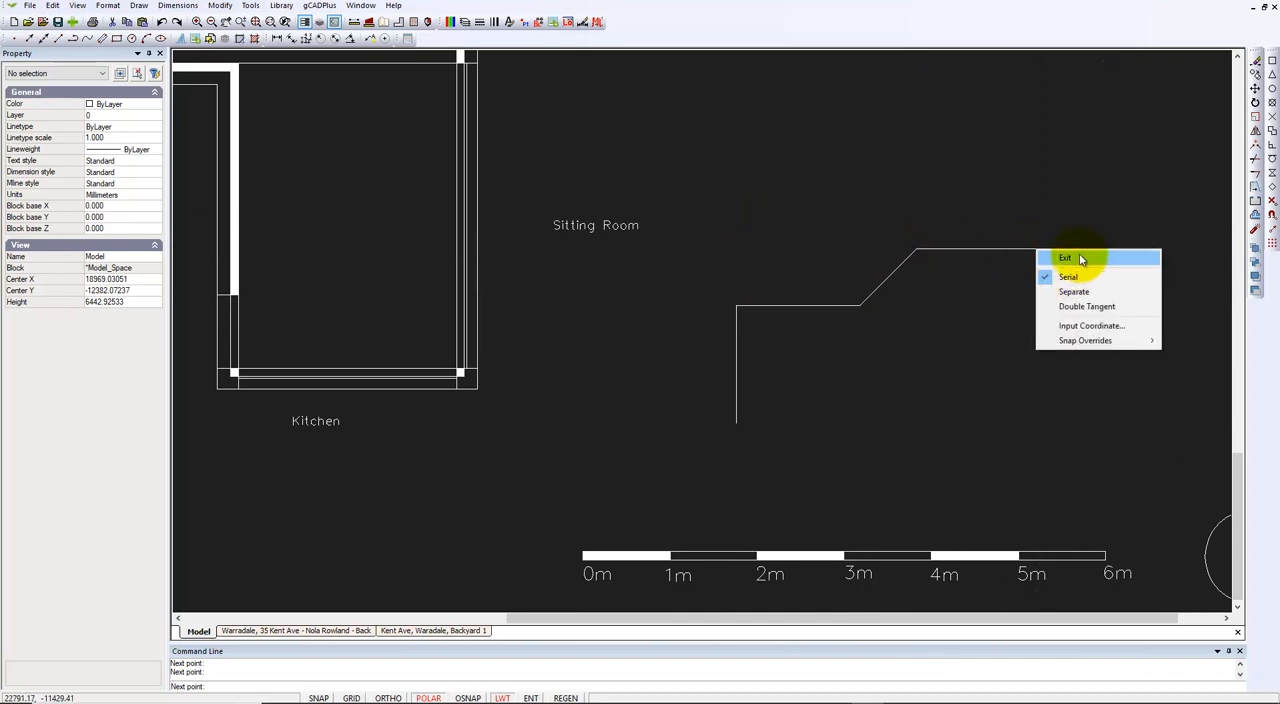
pyautogui.click(1065, 259)
# Step: Delete the four connected line segments above the scale bar
pyautogui.scroll(-4, 795, 471)
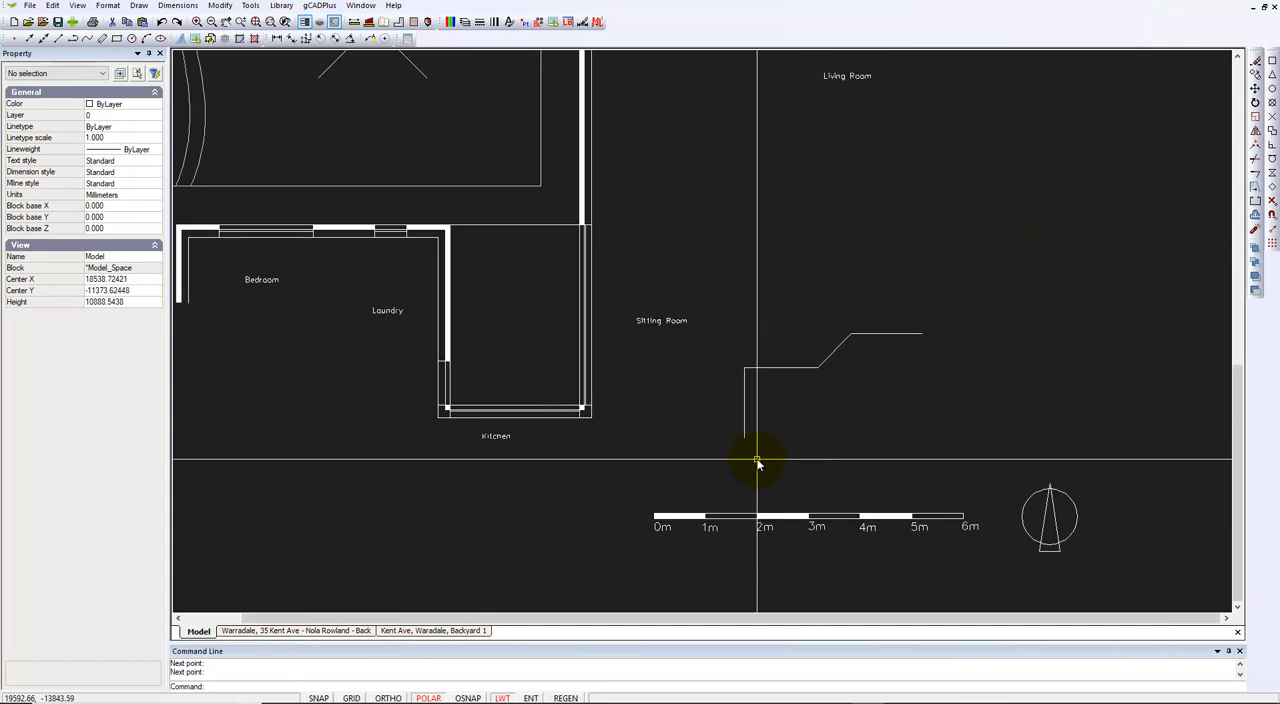
pyautogui.moveTo(877, 459); pyautogui.dragTo(743, 362)
pyautogui.press('Delete')
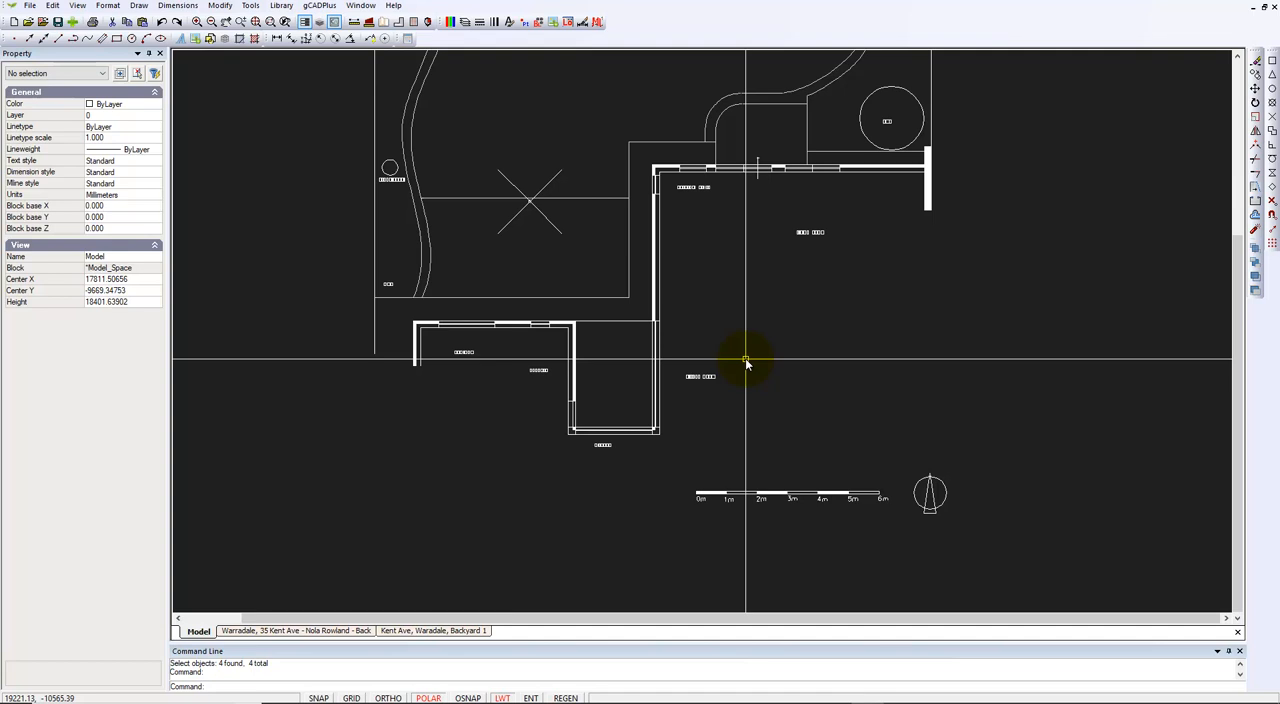
# Step: Switch to the Backyard 1 layout and check its paper size and orientation in the layouts list
pyautogui.click(445, 632)
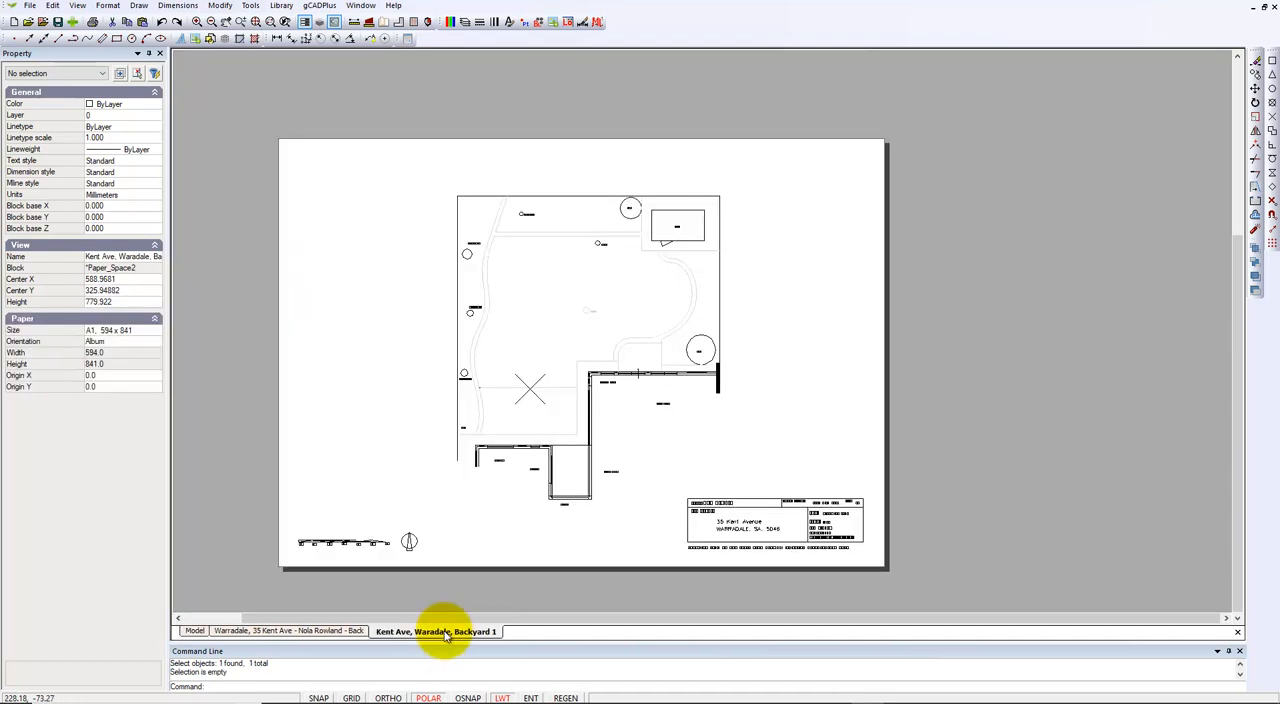
pyautogui.rightClick(445, 634)
pyautogui.click(510, 587)
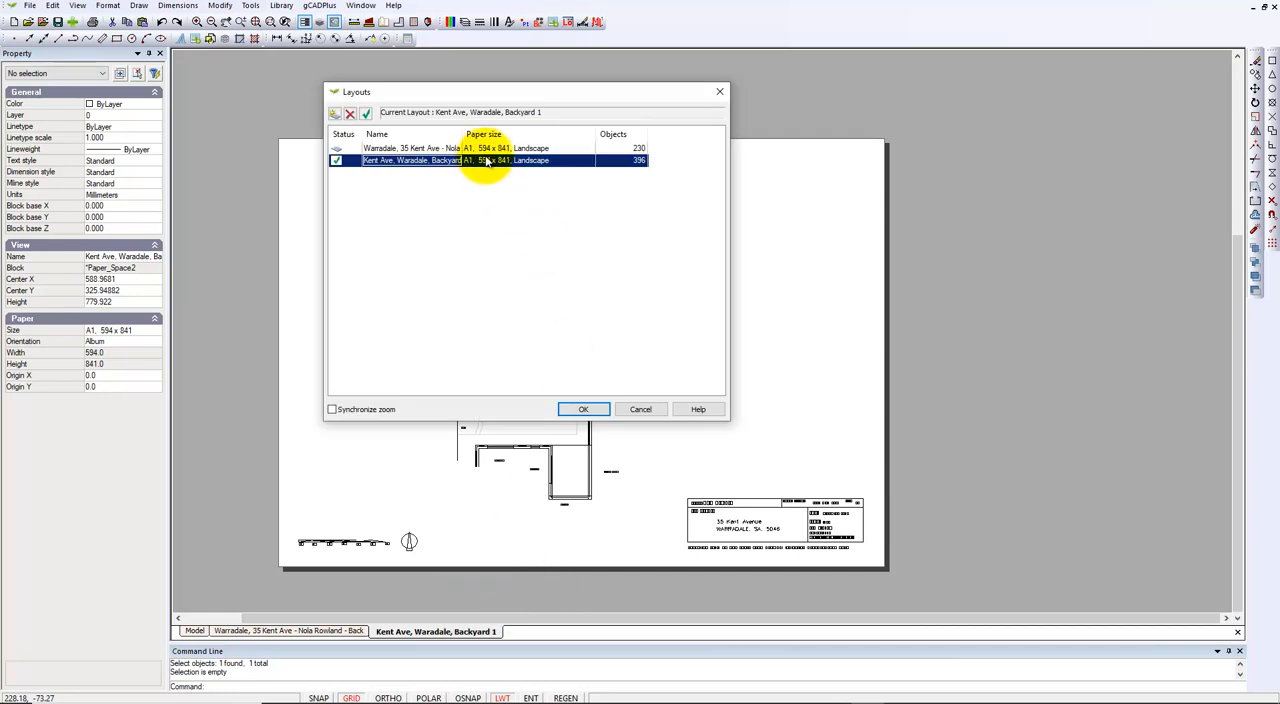
pyautogui.click(638, 412)
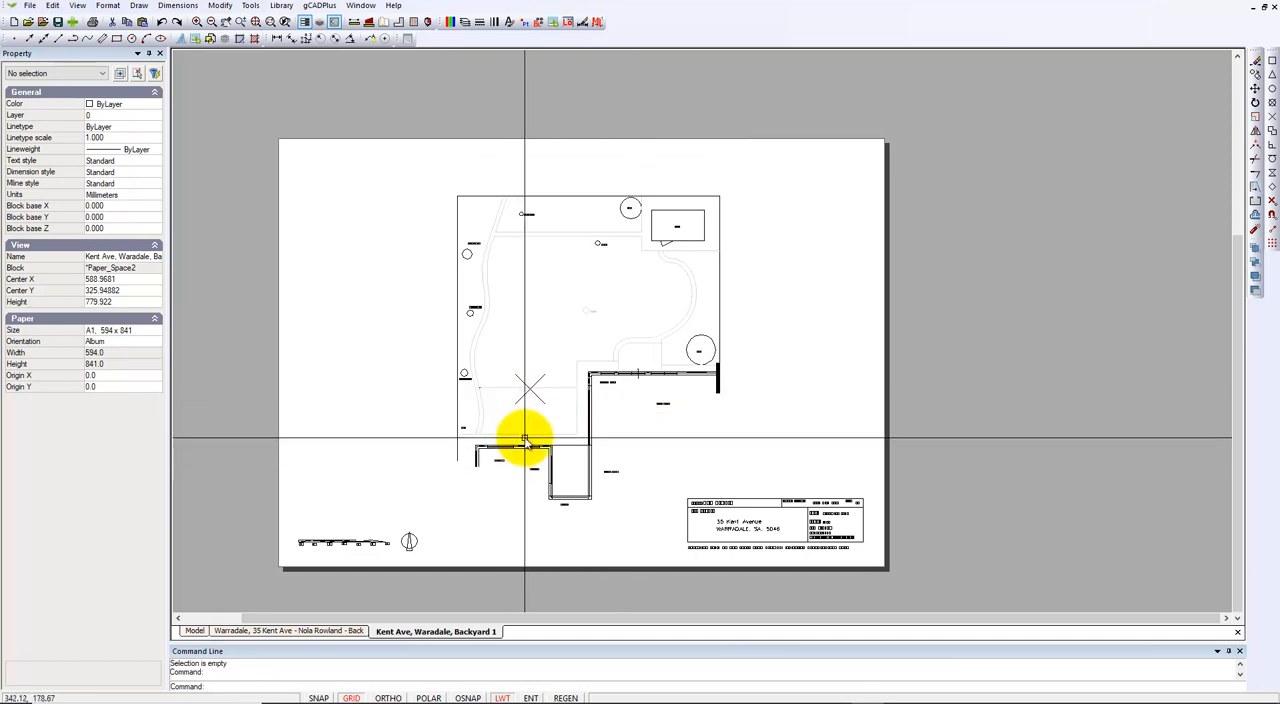
# Step: Inspect the plan's right and upper boundary lines and the nearby house wall objects as selectable layout entities
pyautogui.click(720, 326)
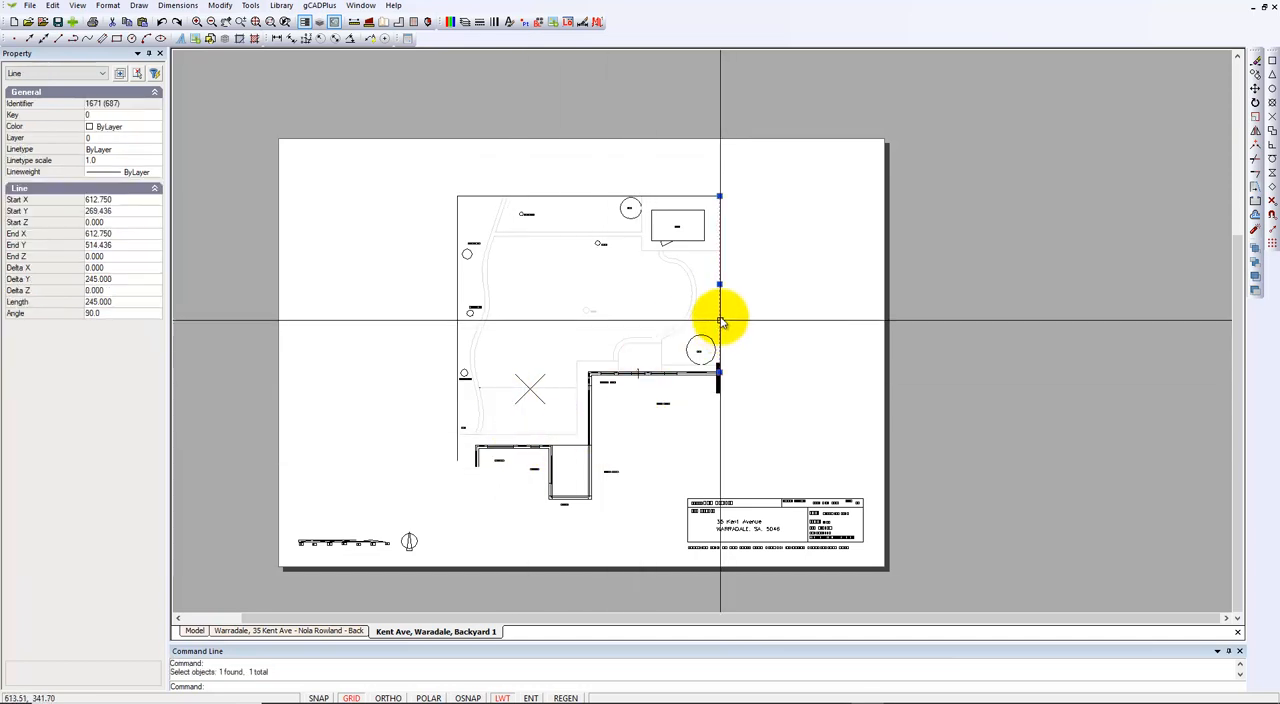
pyautogui.click(663, 197)
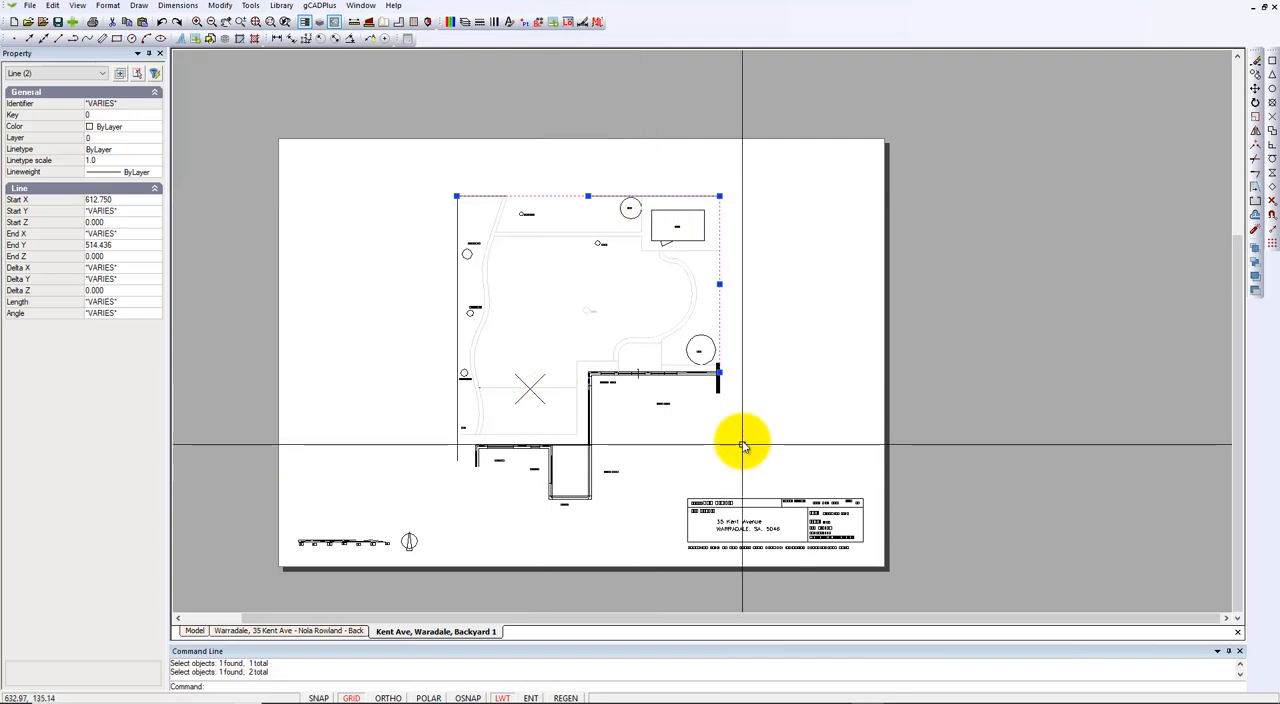
pyautogui.moveTo(734, 466); pyautogui.dragTo(609, 355)
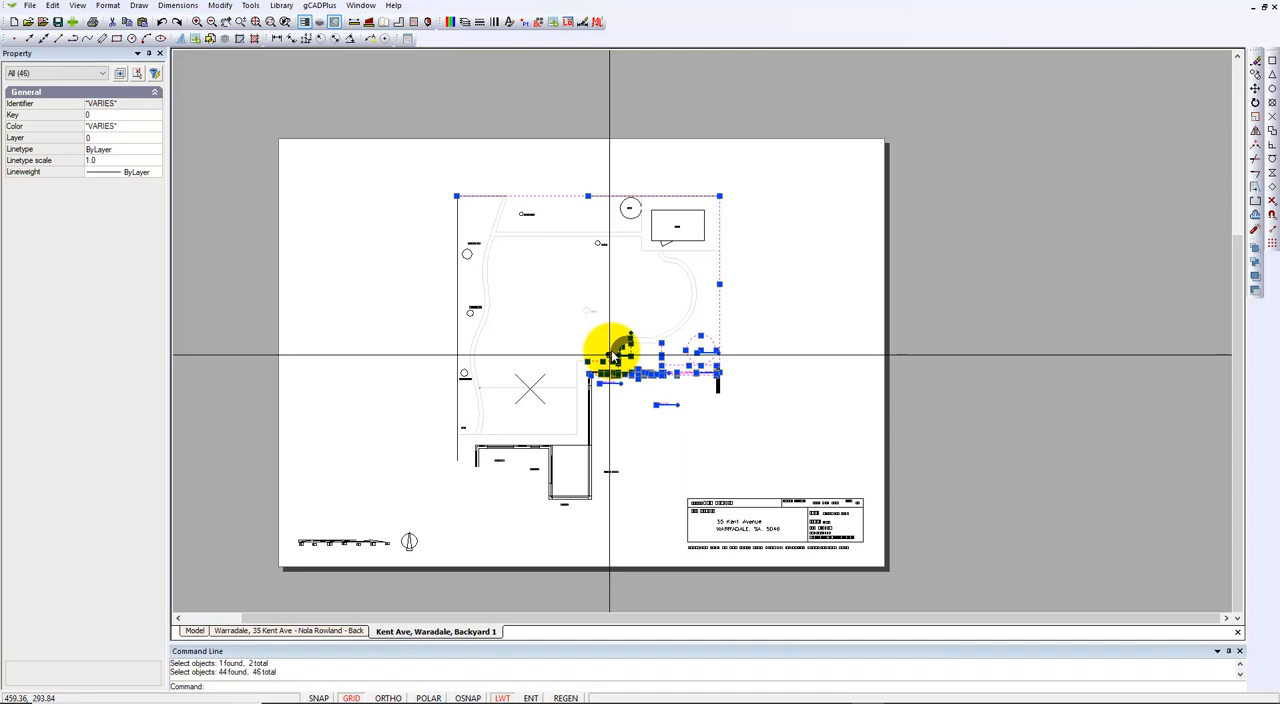
pyautogui.press('Escape')
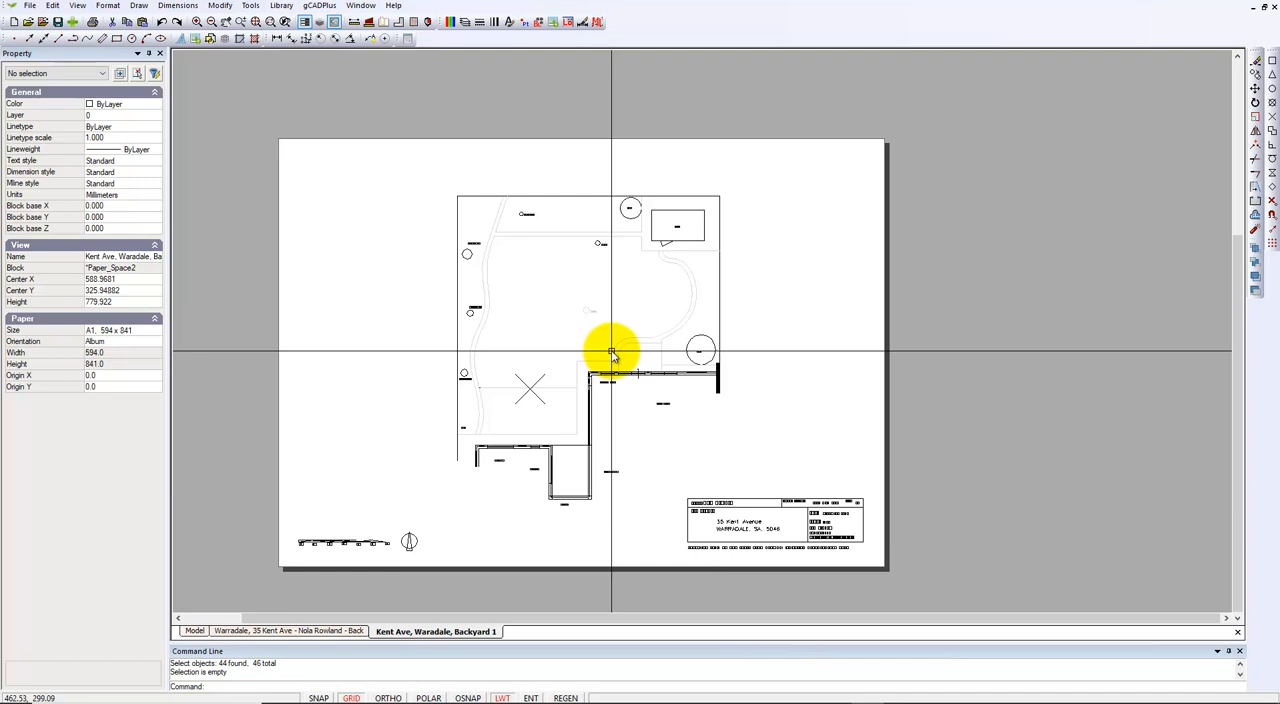
# Step: Examine the length and properties of the plan's upper boundary line in the layout
pyautogui.scroll(4, 650, 441)
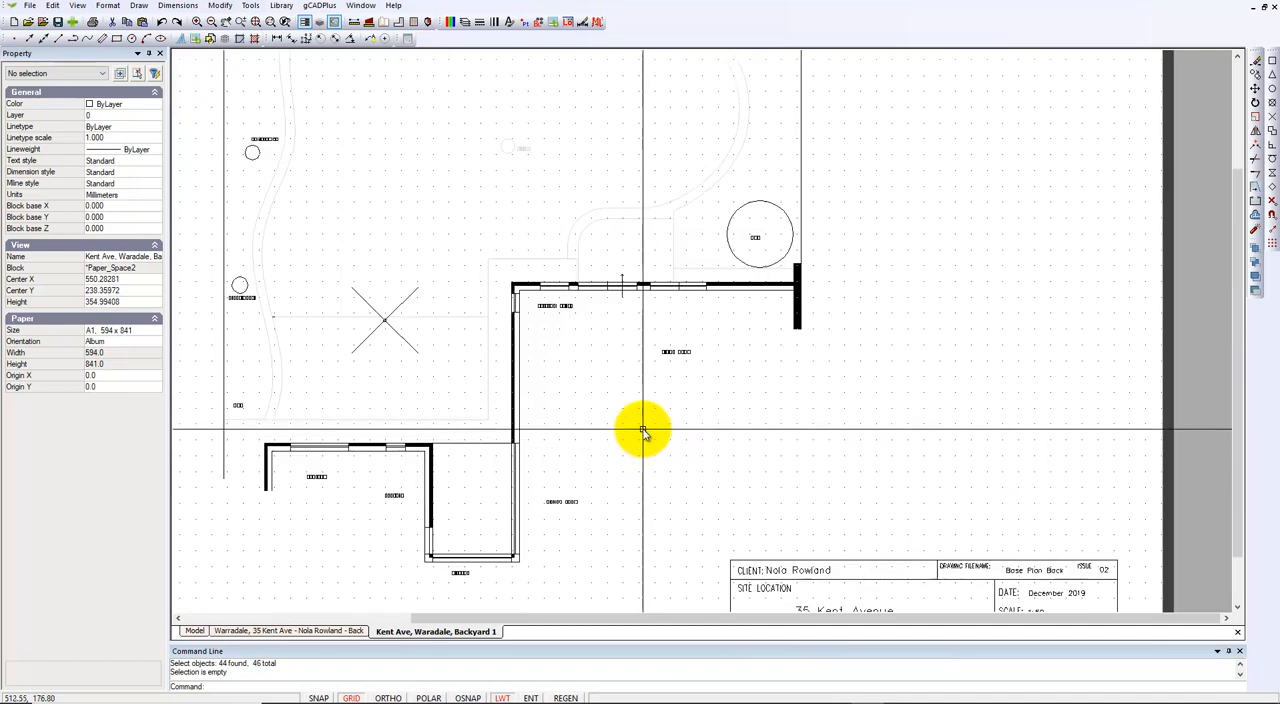
pyautogui.scroll(-2, 645, 420)
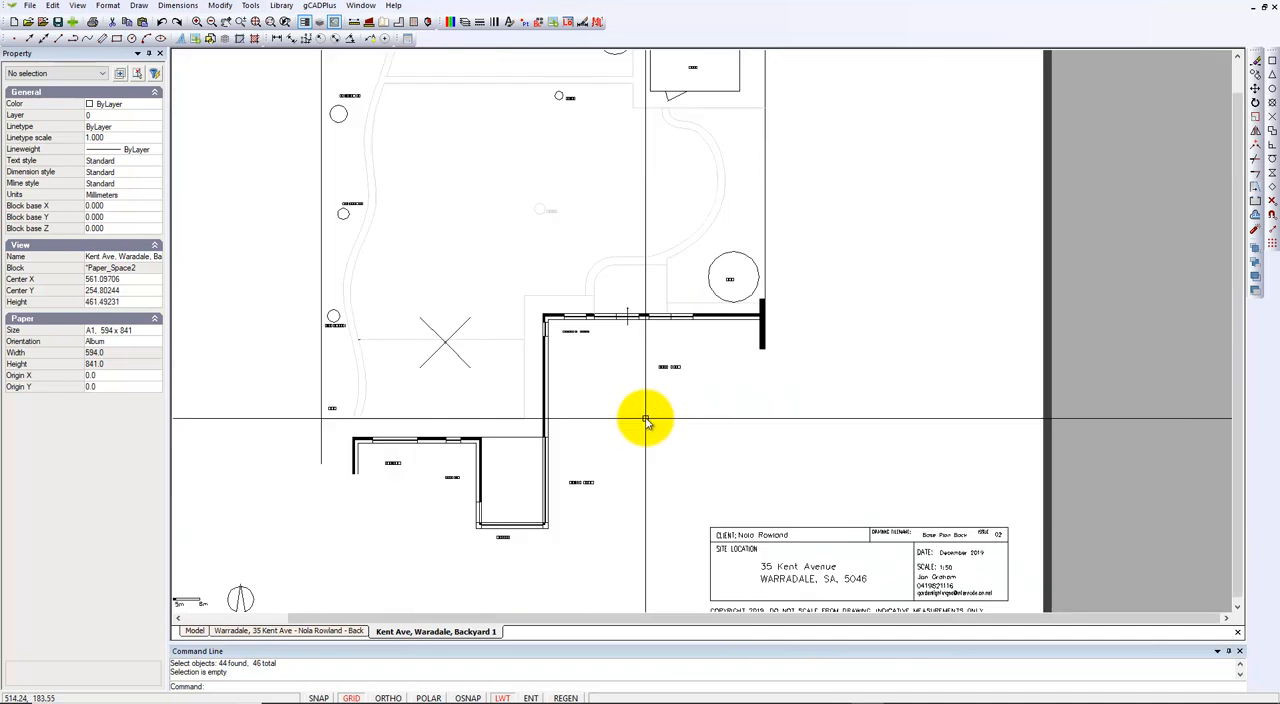
pyautogui.moveTo(705, 245)
pyautogui.mouseDown(button='middle')
pyautogui.moveTo(569, 191)
pyautogui.moveTo(586, 514)
pyautogui.mouseUp(button='middle')
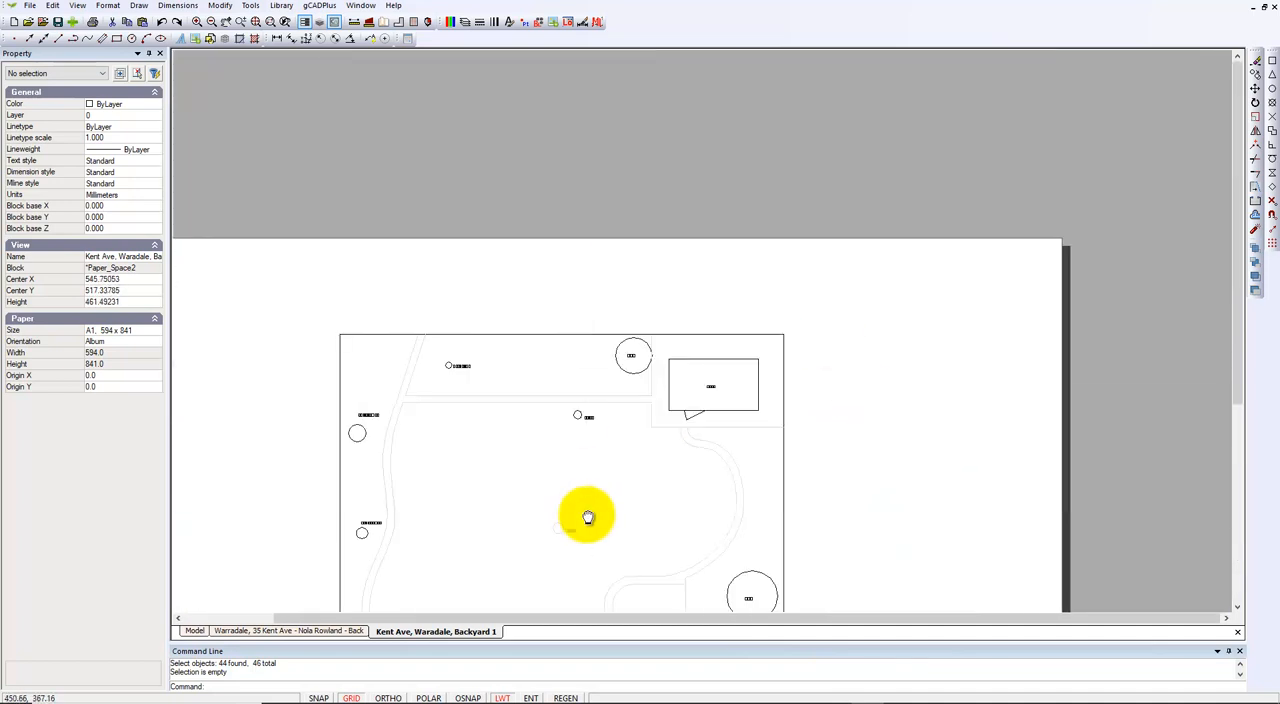
pyautogui.click(549, 336)
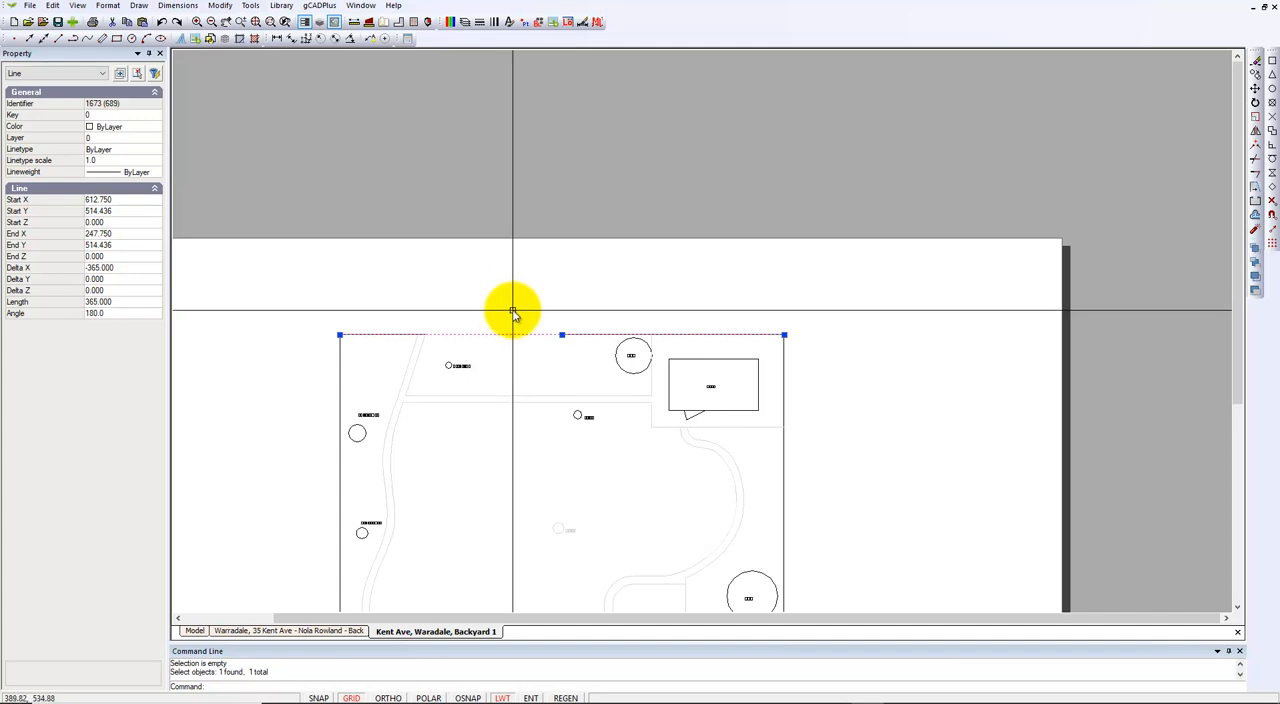
pyautogui.press('Escape')
# Step: Add a new layout to the drawing's list of layouts
pyautogui.rightClick(663, 118)
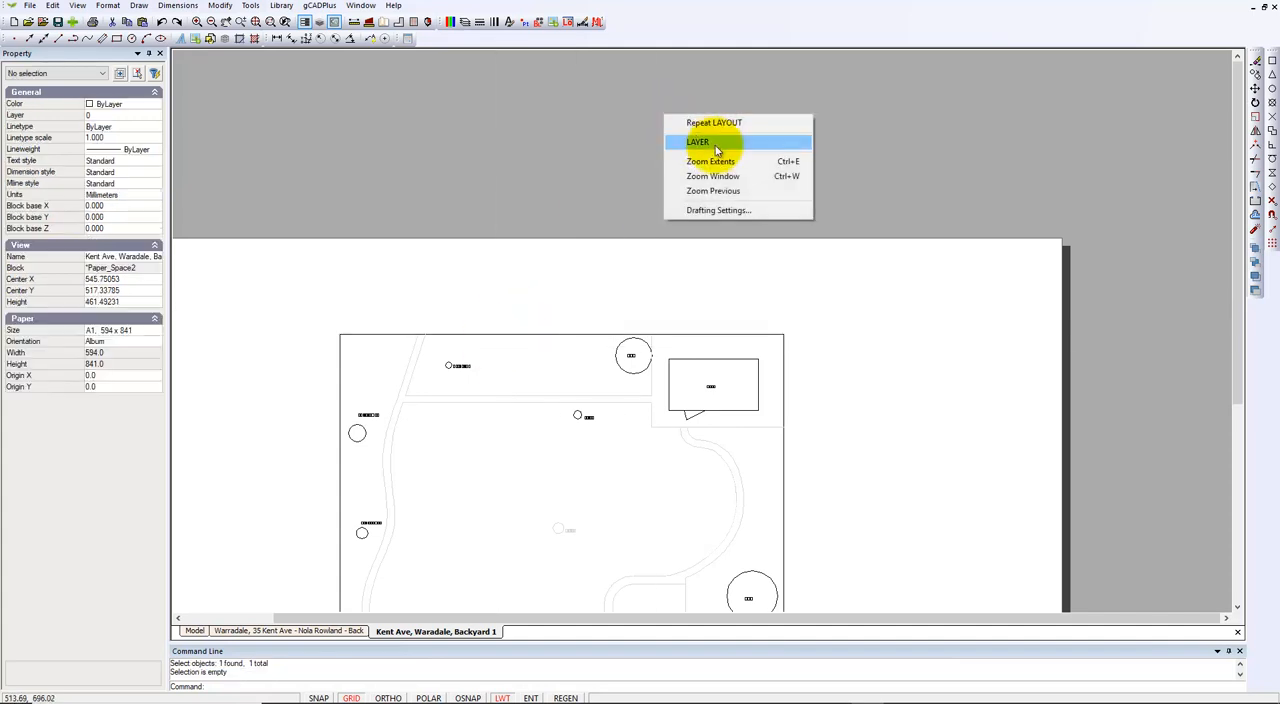
pyautogui.click(675, 163)
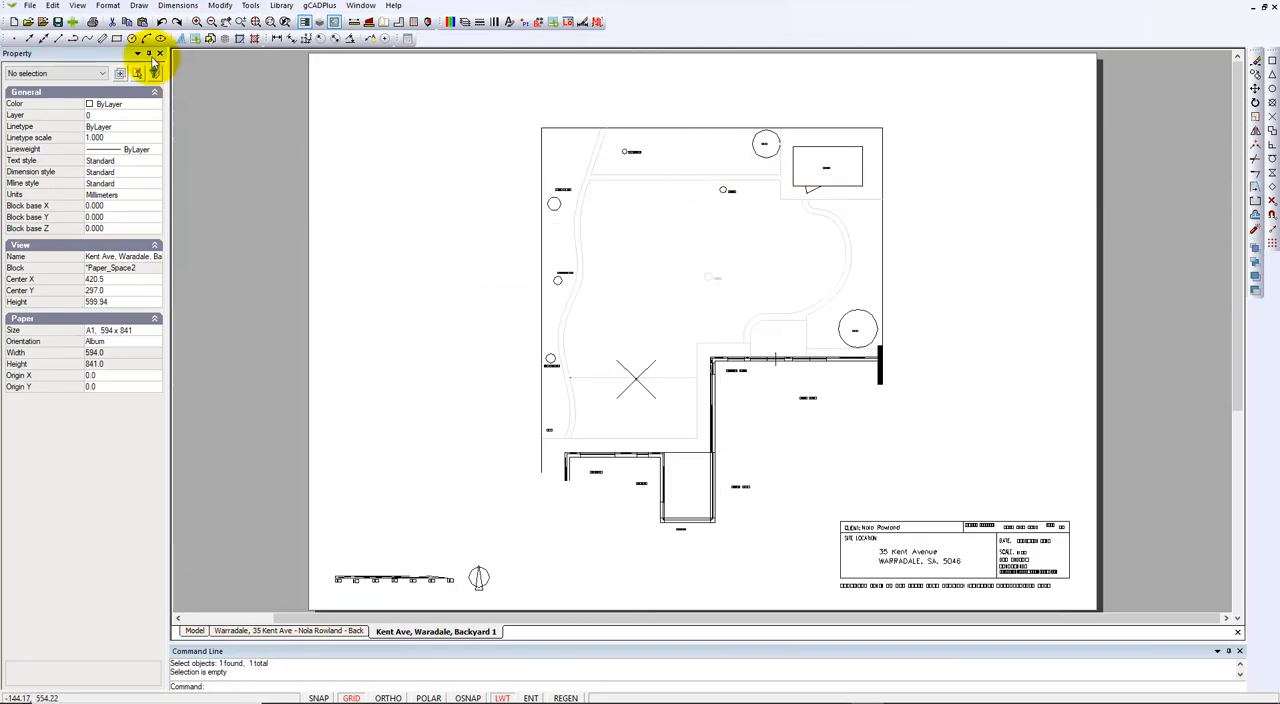
pyautogui.click(108, 6)
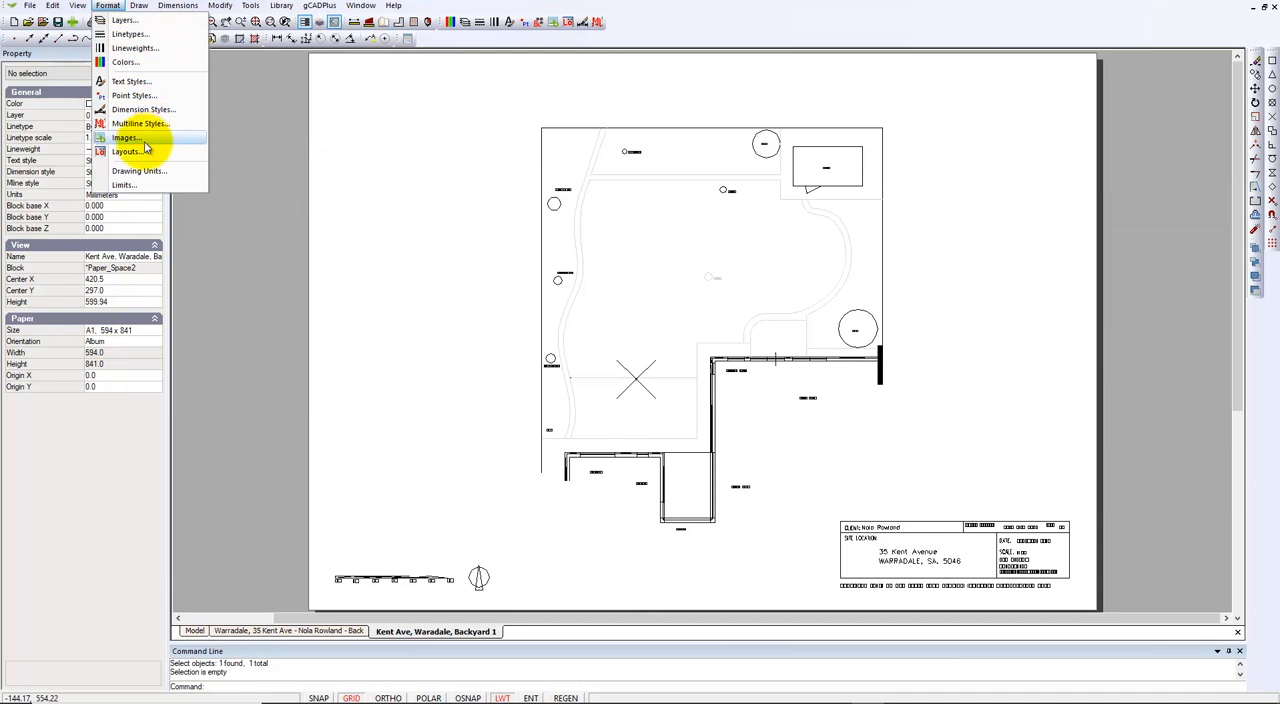
pyautogui.click(127, 151)
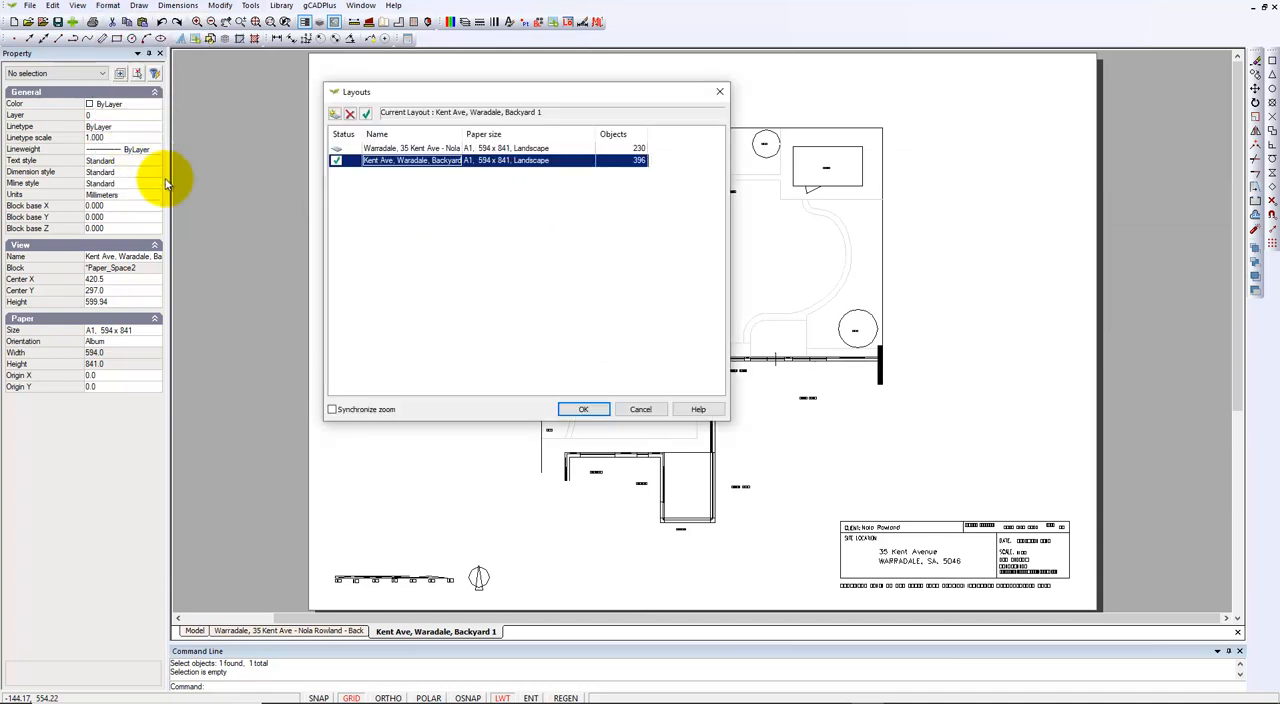
pyautogui.click(334, 113)
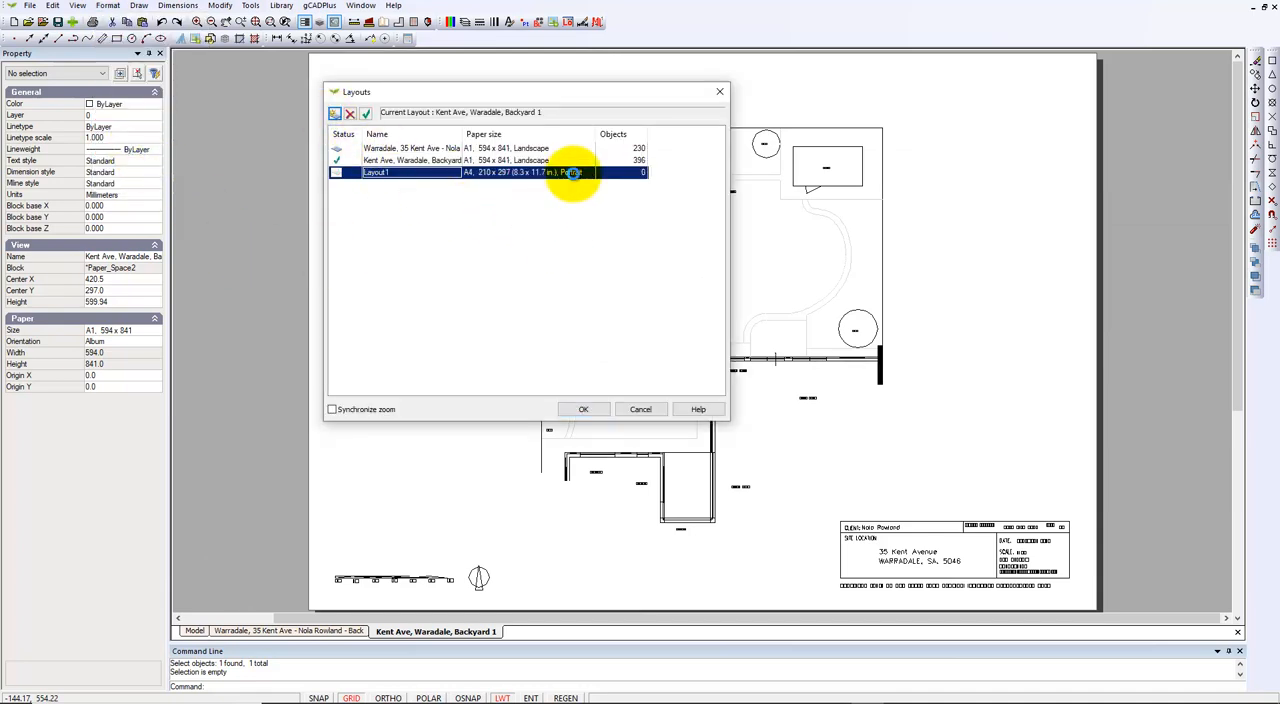
# Step: Set the new layout's paper size to A1, 594 x 841, with landscape orientation
pyautogui.doubleClick(575, 174)
pyautogui.click(704, 299)
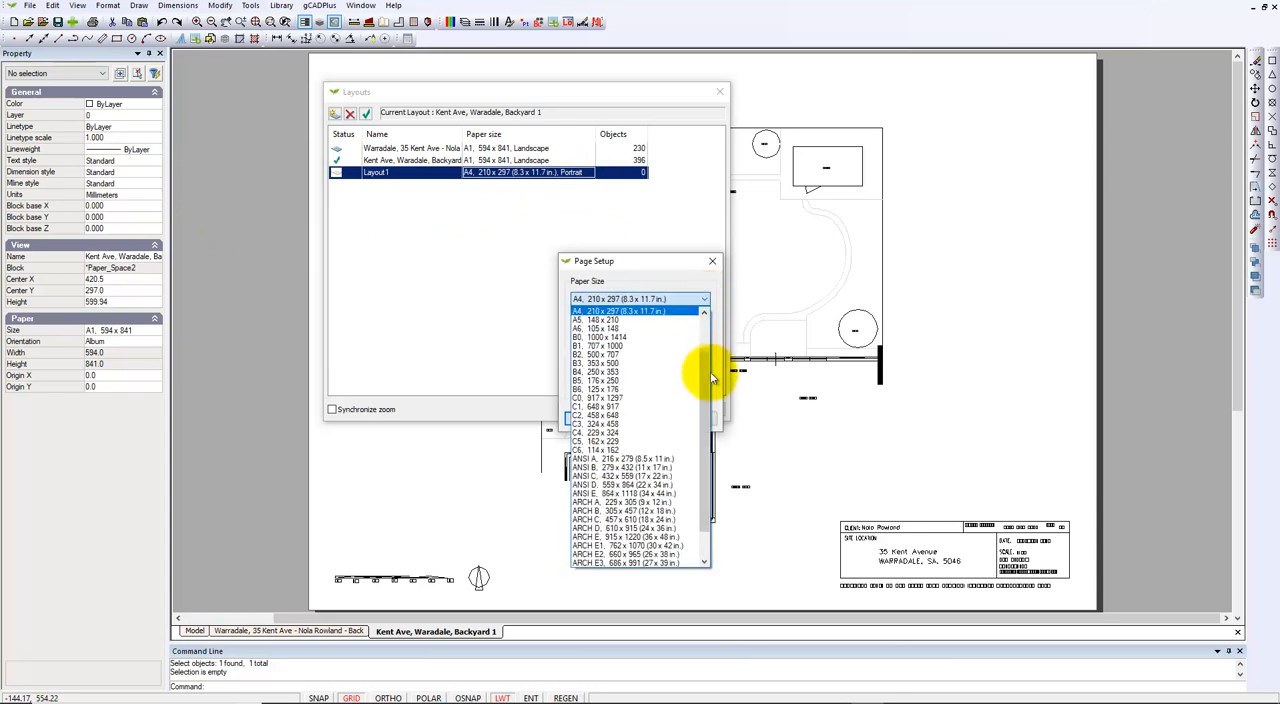
pyautogui.moveTo(708, 375); pyautogui.dragTo(705, 350)
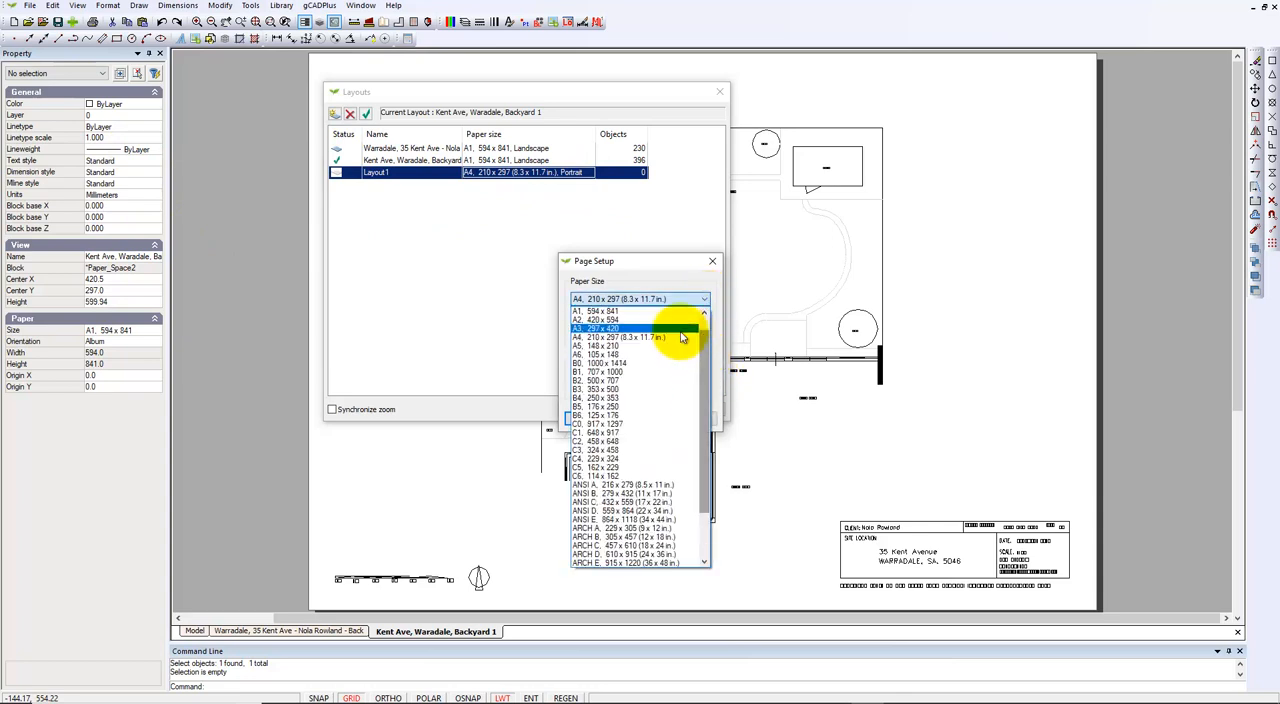
pyautogui.click(603, 311)
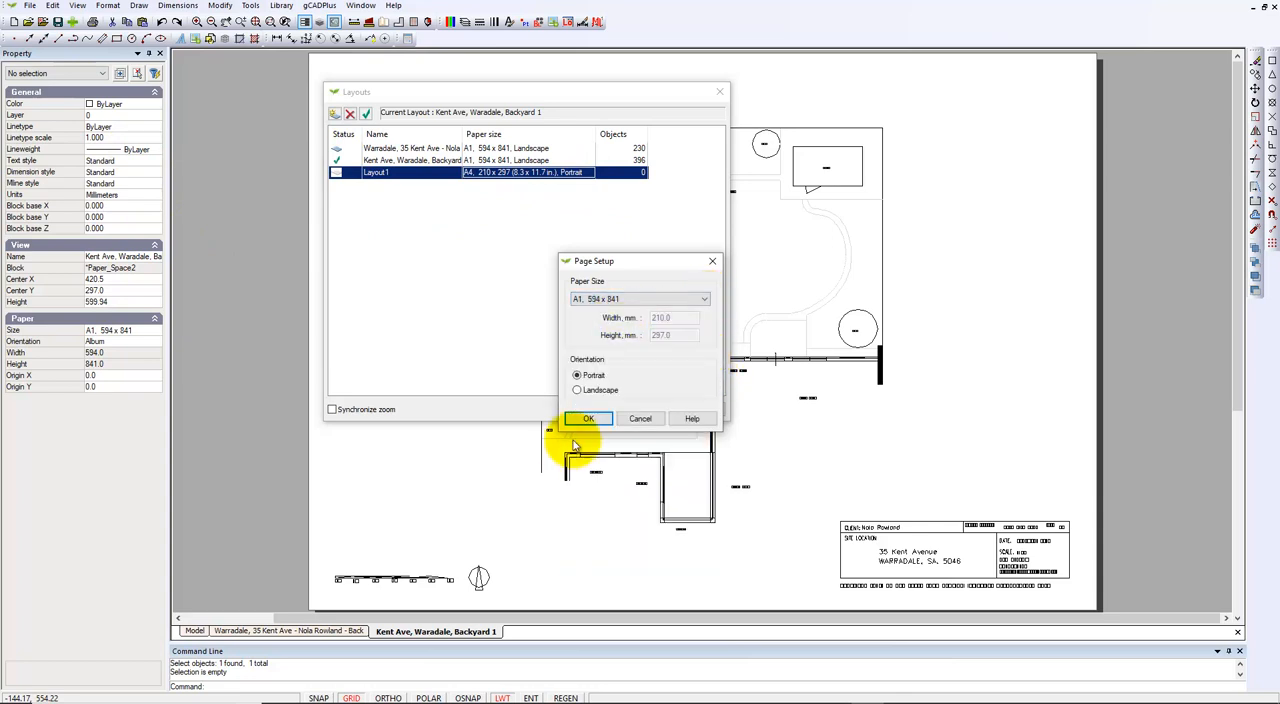
pyautogui.click(577, 390)
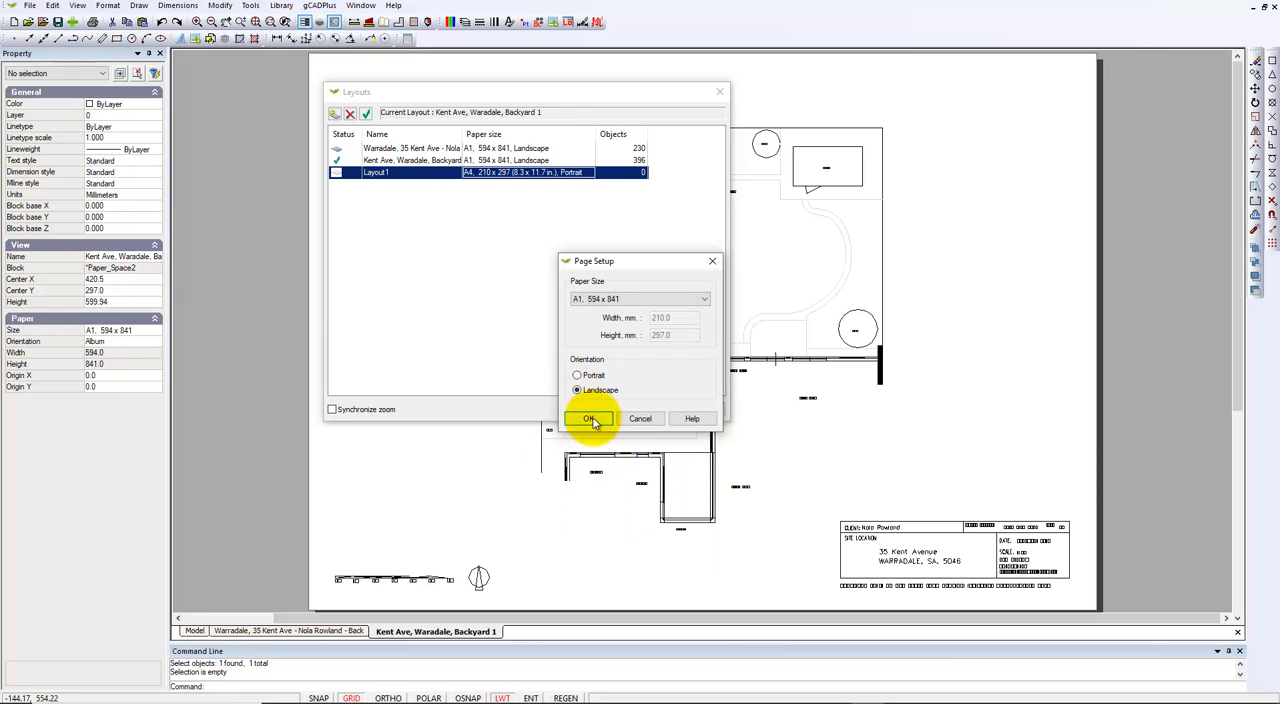
pyautogui.click(590, 419)
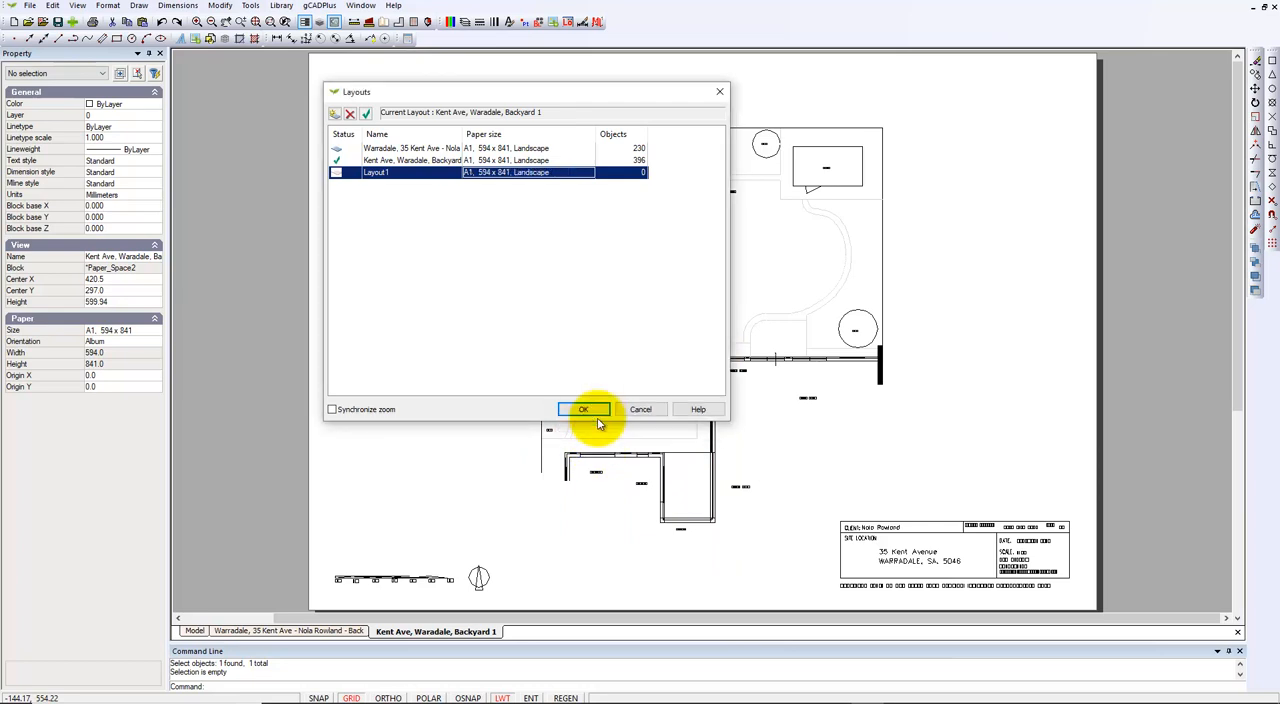
# Step: Accept the layout list and open Layout1 with its whole sheet in view
pyautogui.click(584, 410)
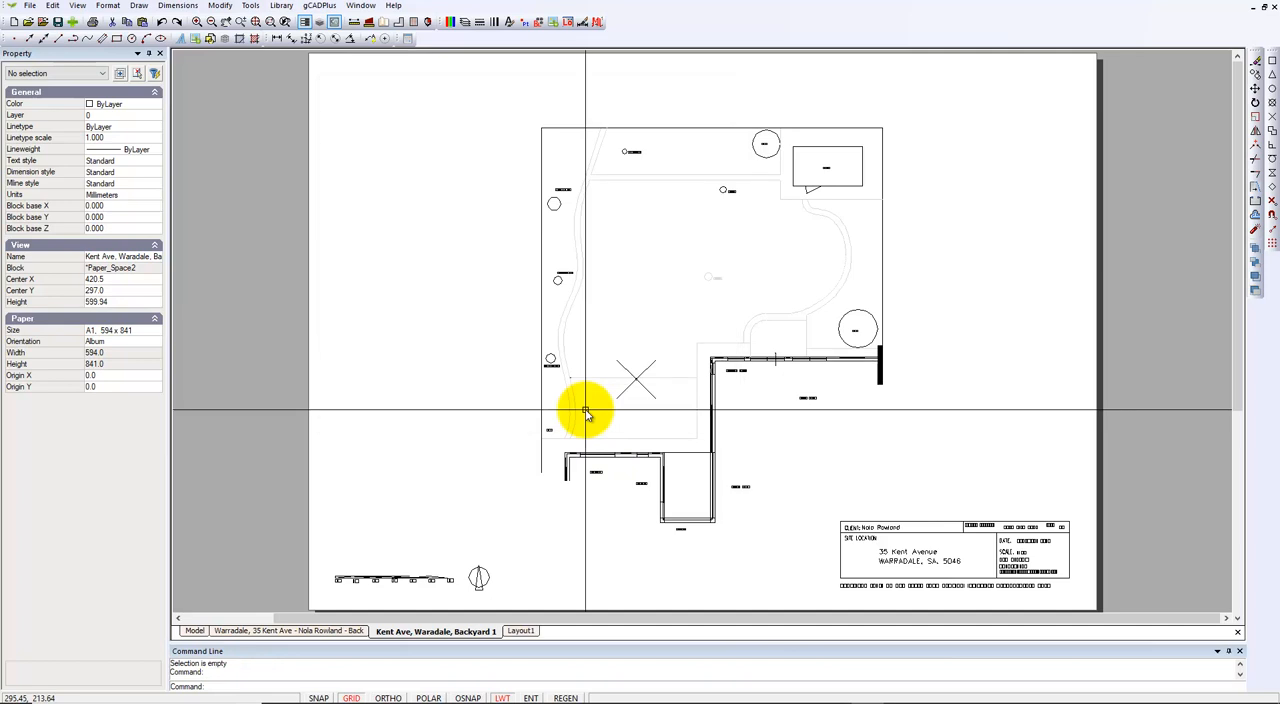
pyautogui.click(525, 631)
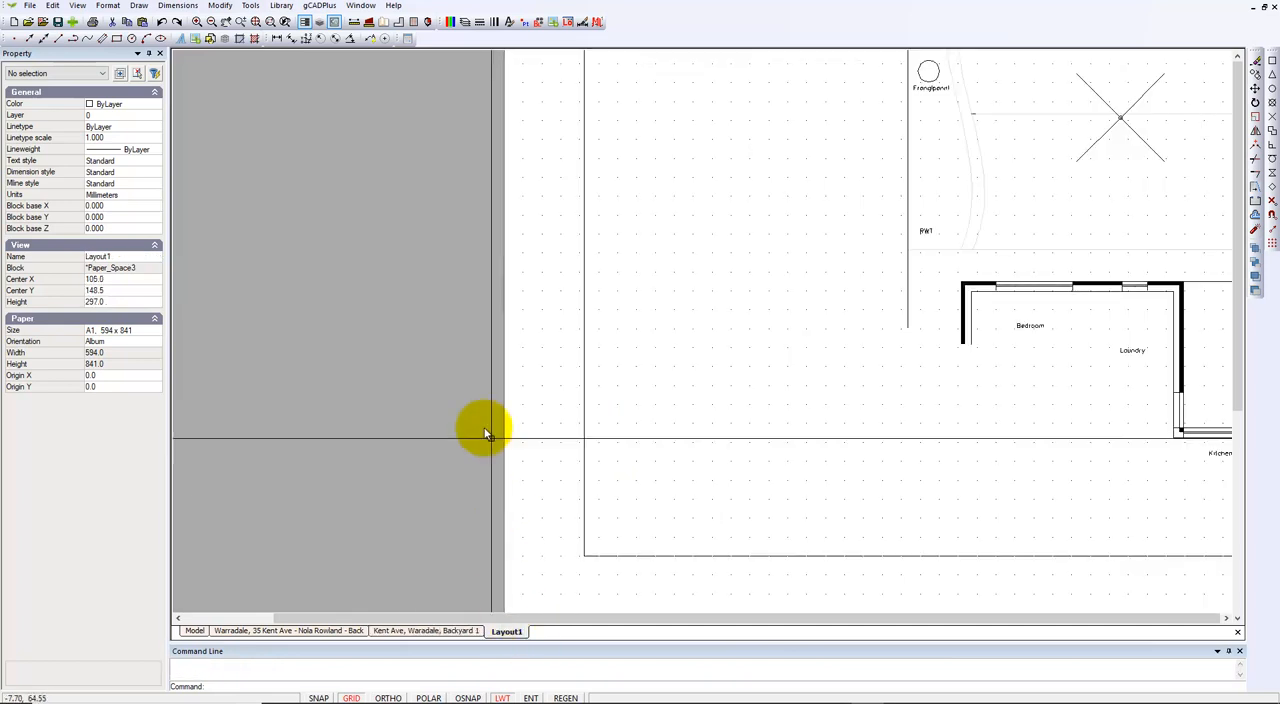
pyautogui.scroll(-3, 446, 428)
pyautogui.scroll(-3, 445, 425)
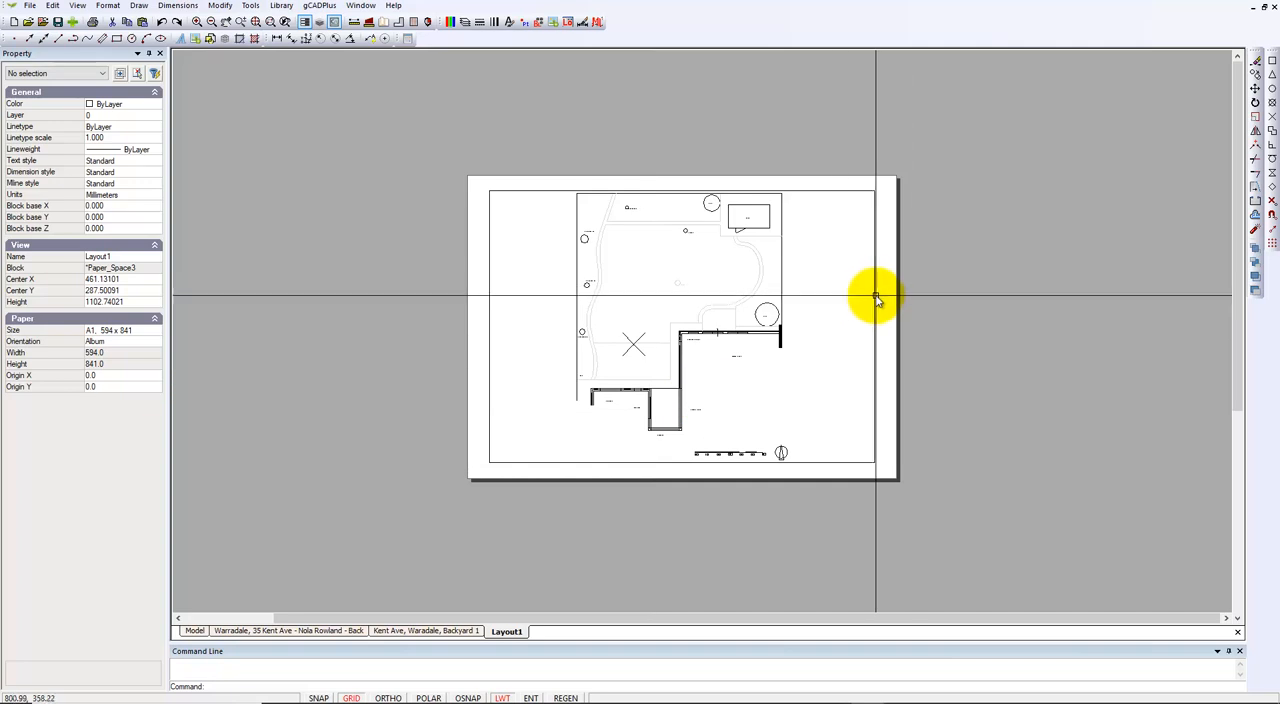
# Step: Set the view scale of the Layout1 viewport to 50
pyautogui.click(876, 326)
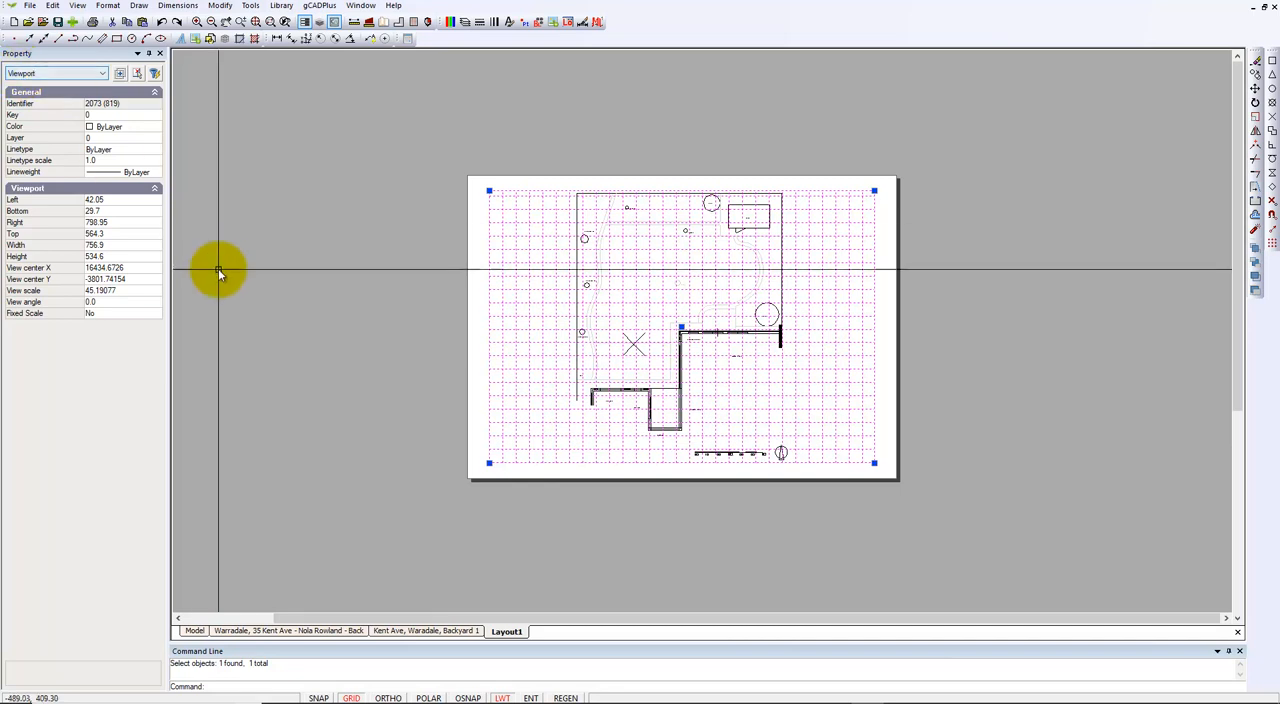
pyautogui.press('Escape')
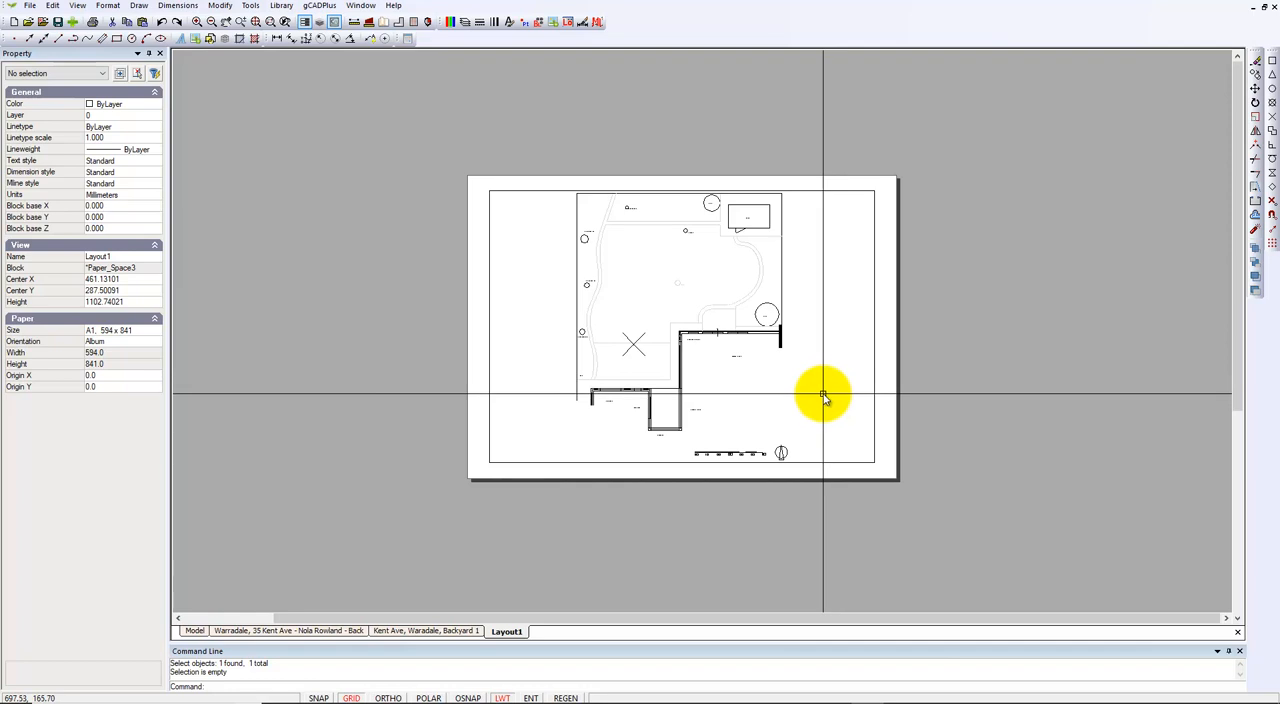
pyautogui.scroll(2, 823, 398)
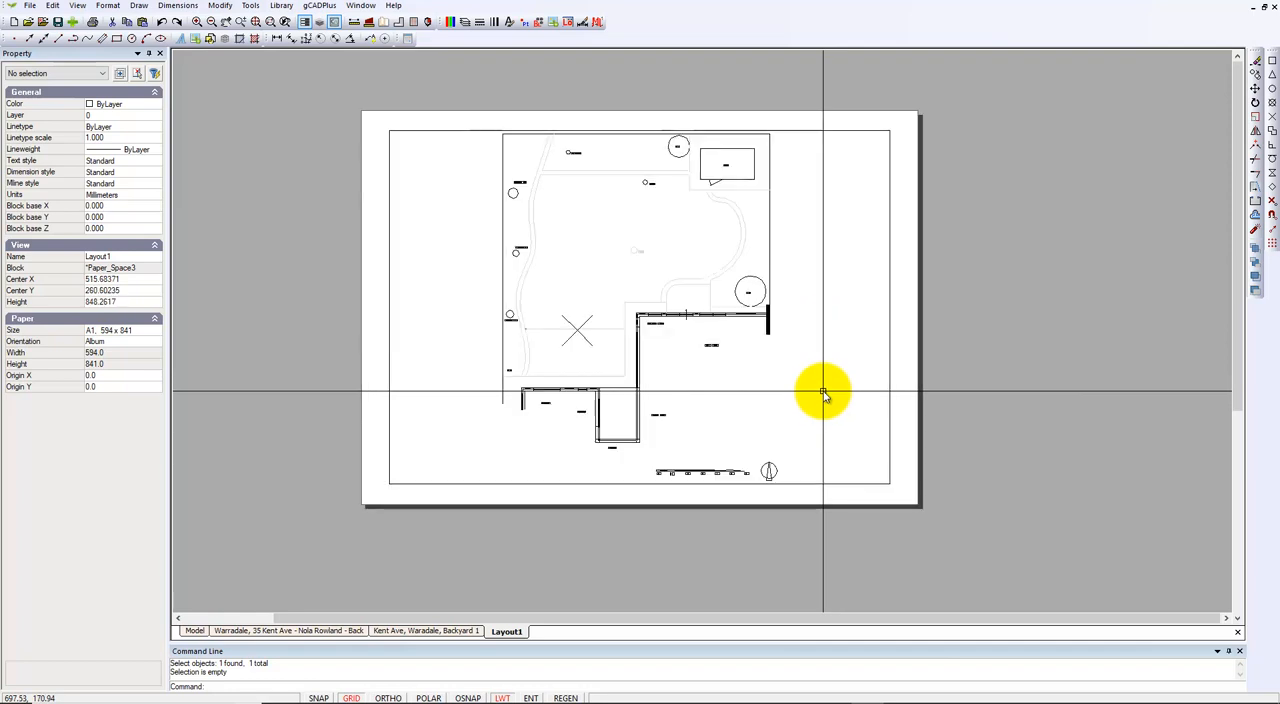
pyautogui.click(889, 362)
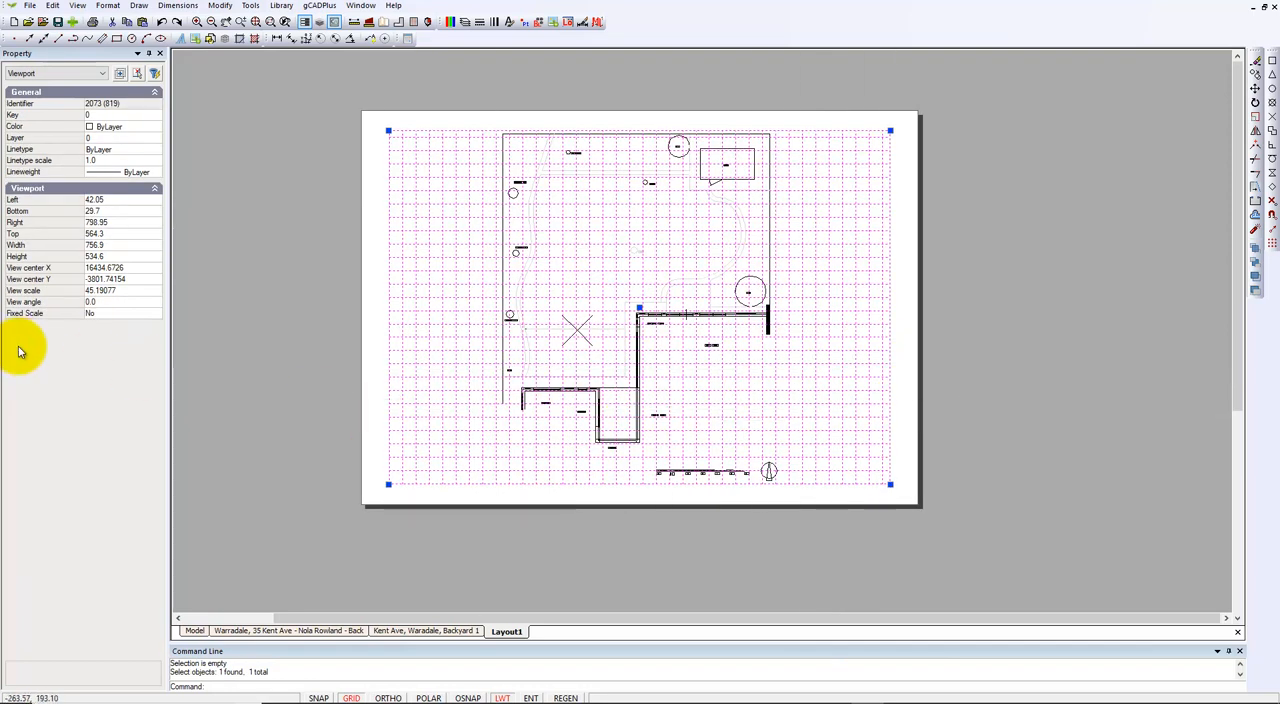
pyautogui.click(117, 290)
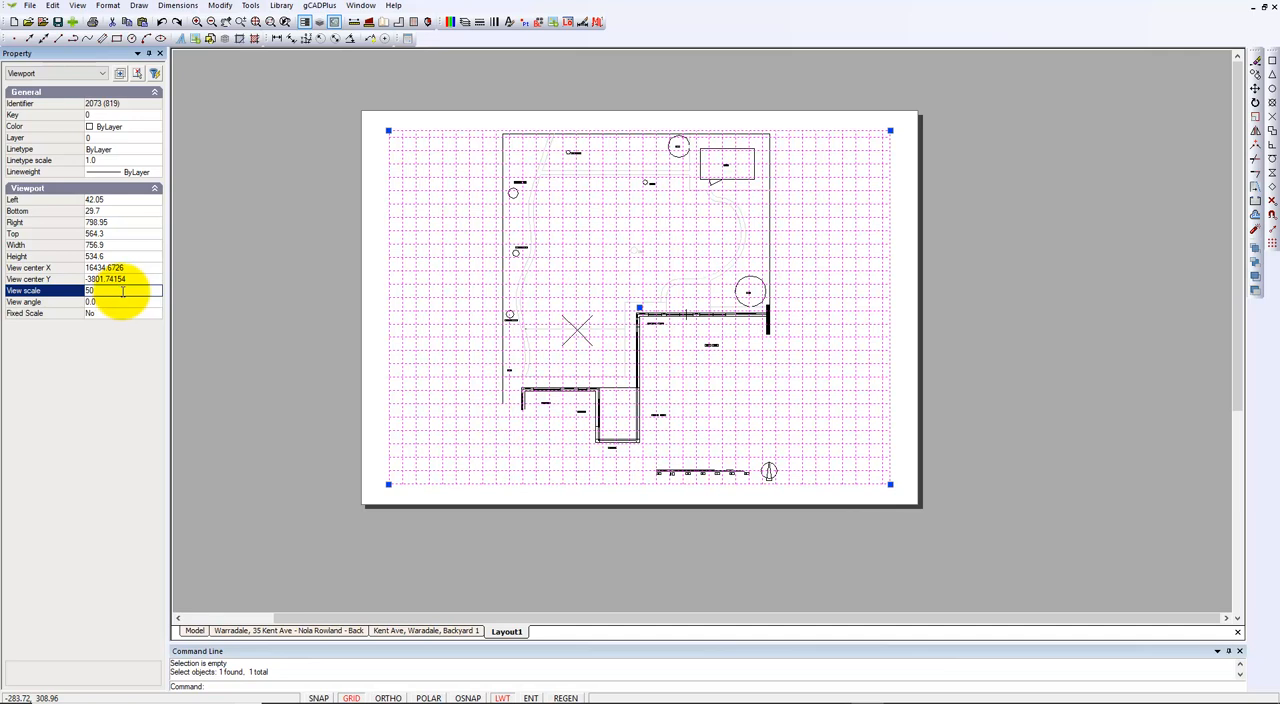
pyautogui.press('Return')
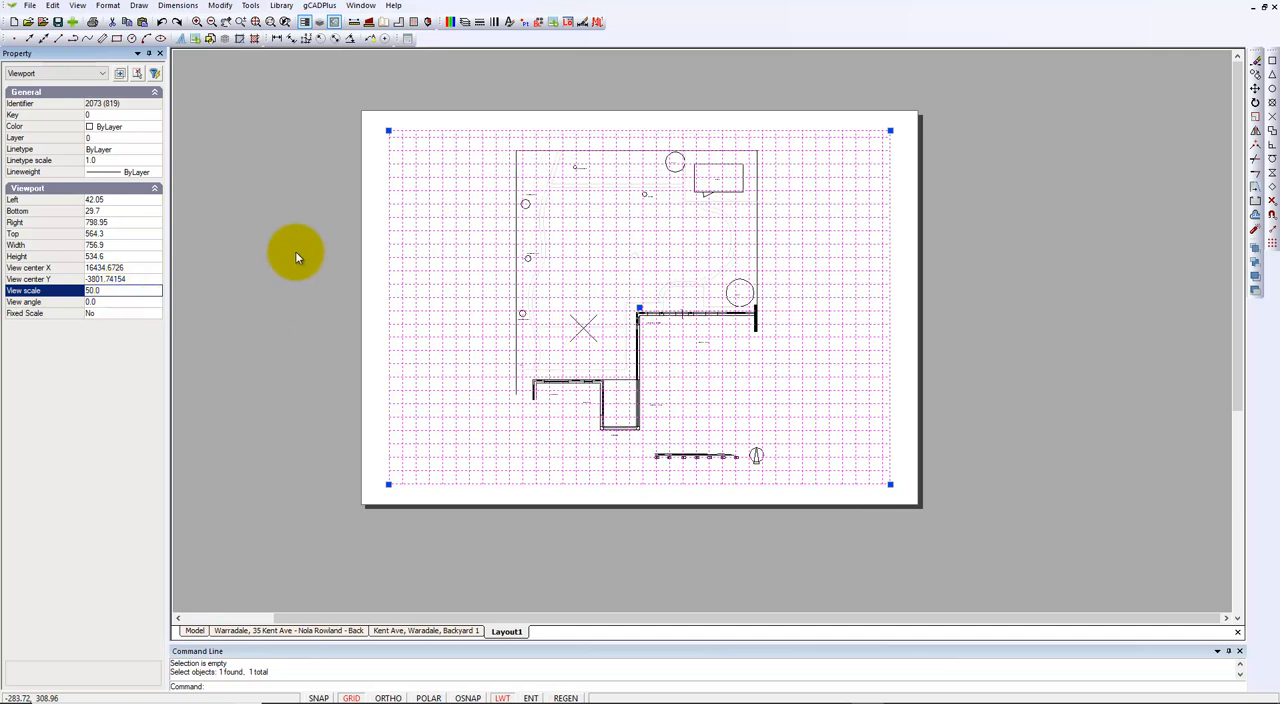
# Step: Stretch the viewport's upper-left and lower-right corners out close to the sheet edges, making it about 823 x 579 mm
pyautogui.click(387, 130)
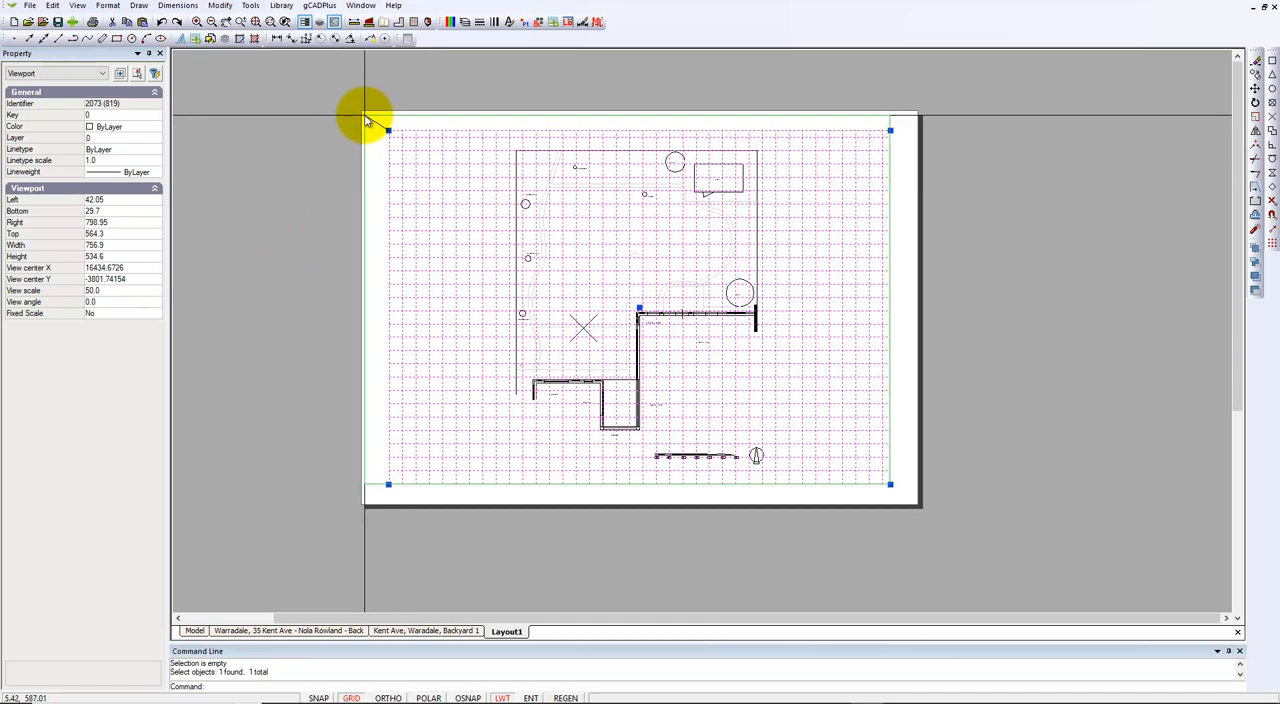
pyautogui.click(365, 115)
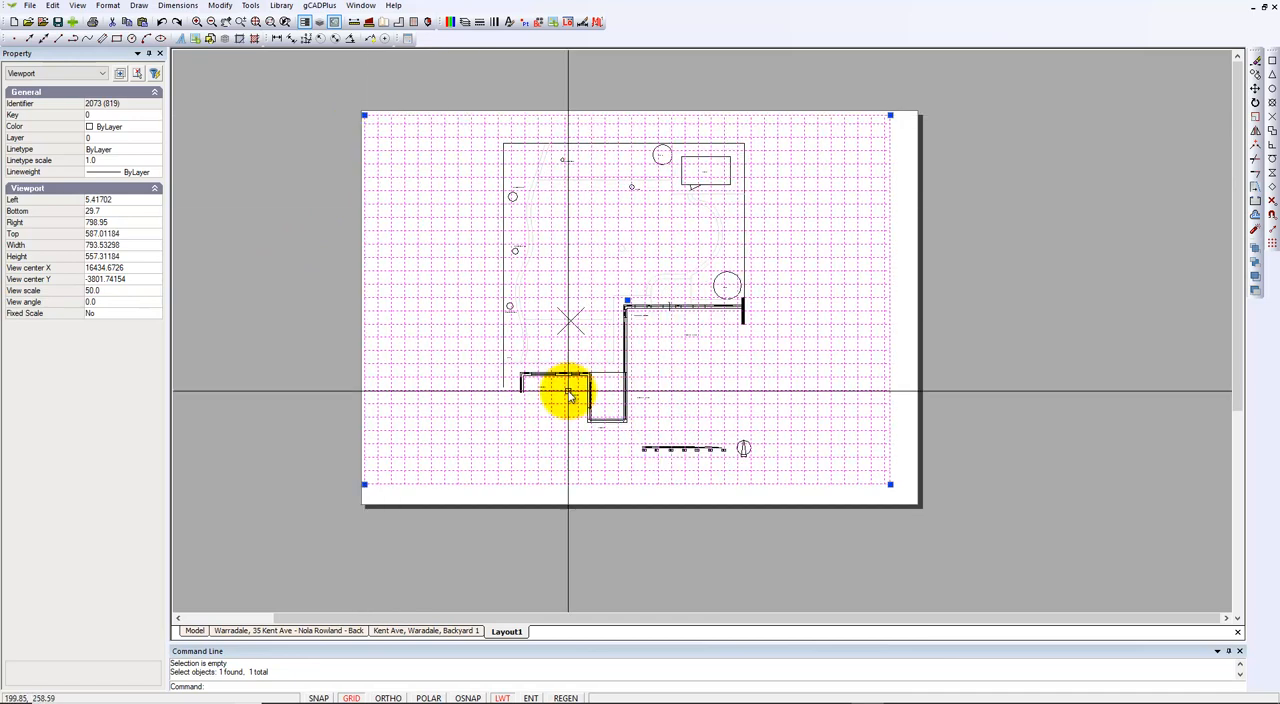
pyautogui.click(890, 485)
pyautogui.click(909, 499)
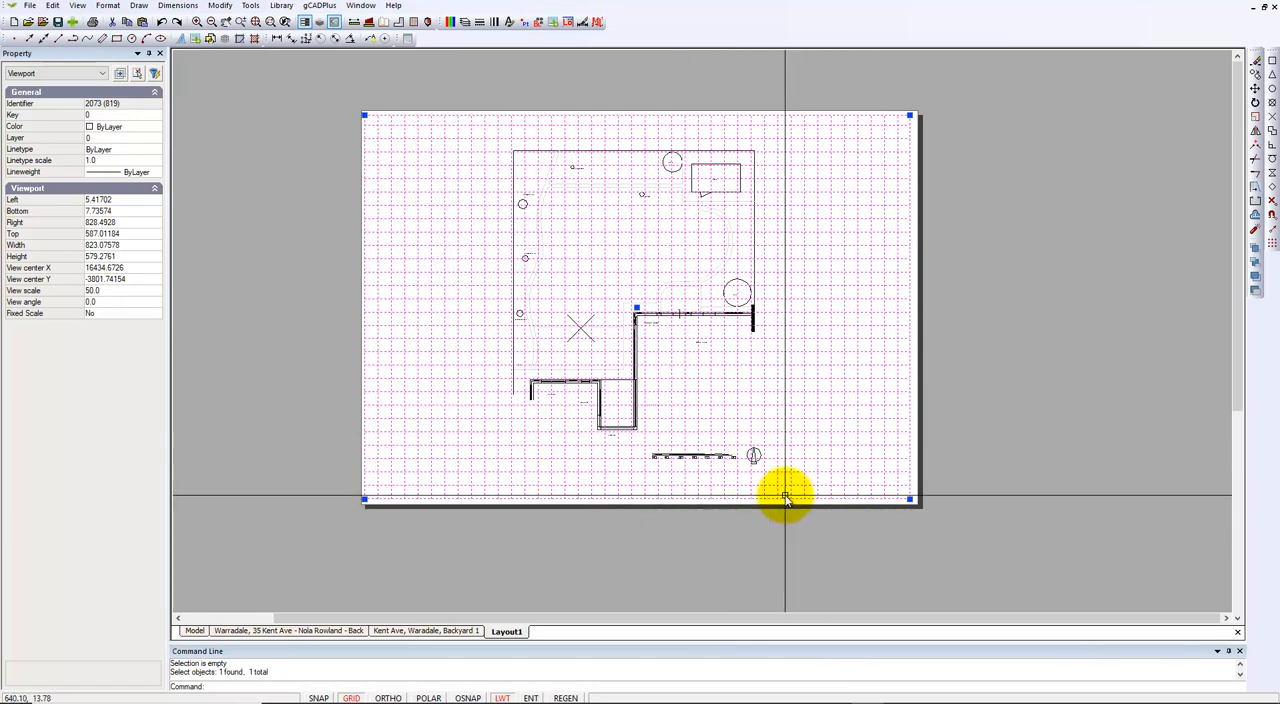
pyautogui.press('Escape')
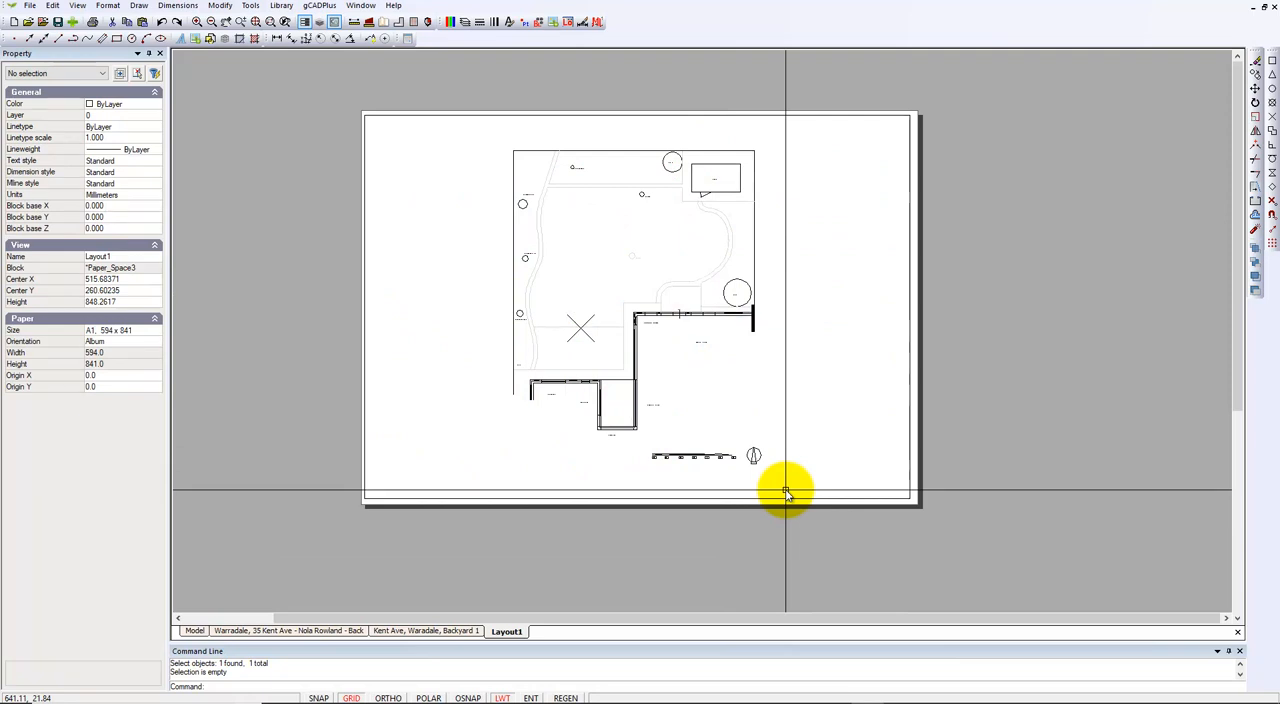
# Step: Lock the viewport's scale by setting its Fixed Scale property to Yes
pyautogui.click(909, 470)
pyautogui.click(910, 472)
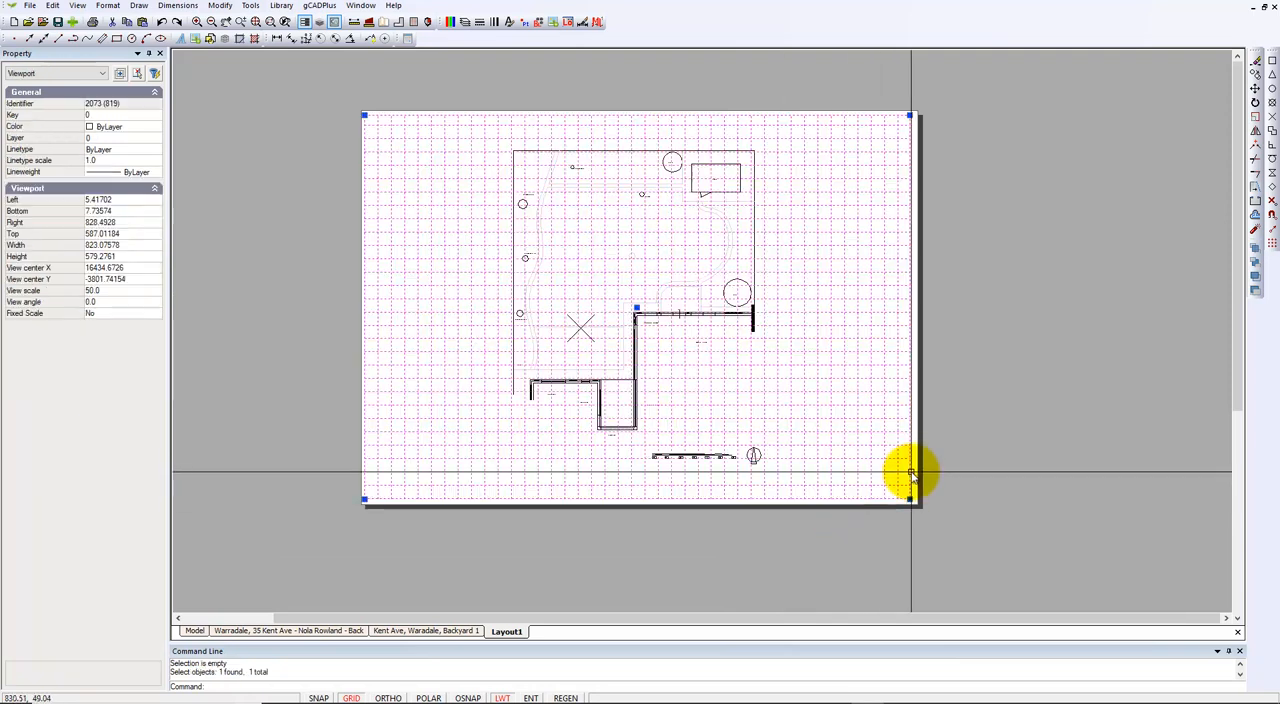
pyautogui.doubleClick(112, 317)
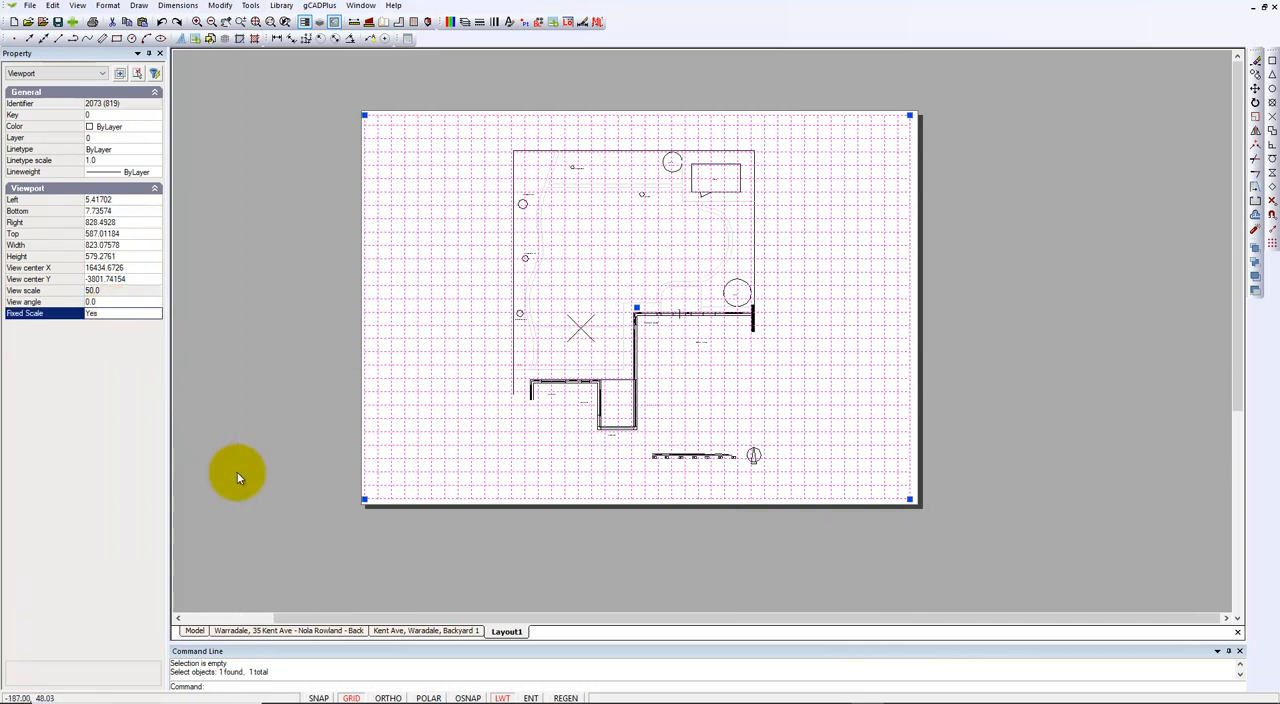
pyautogui.press('Escape')
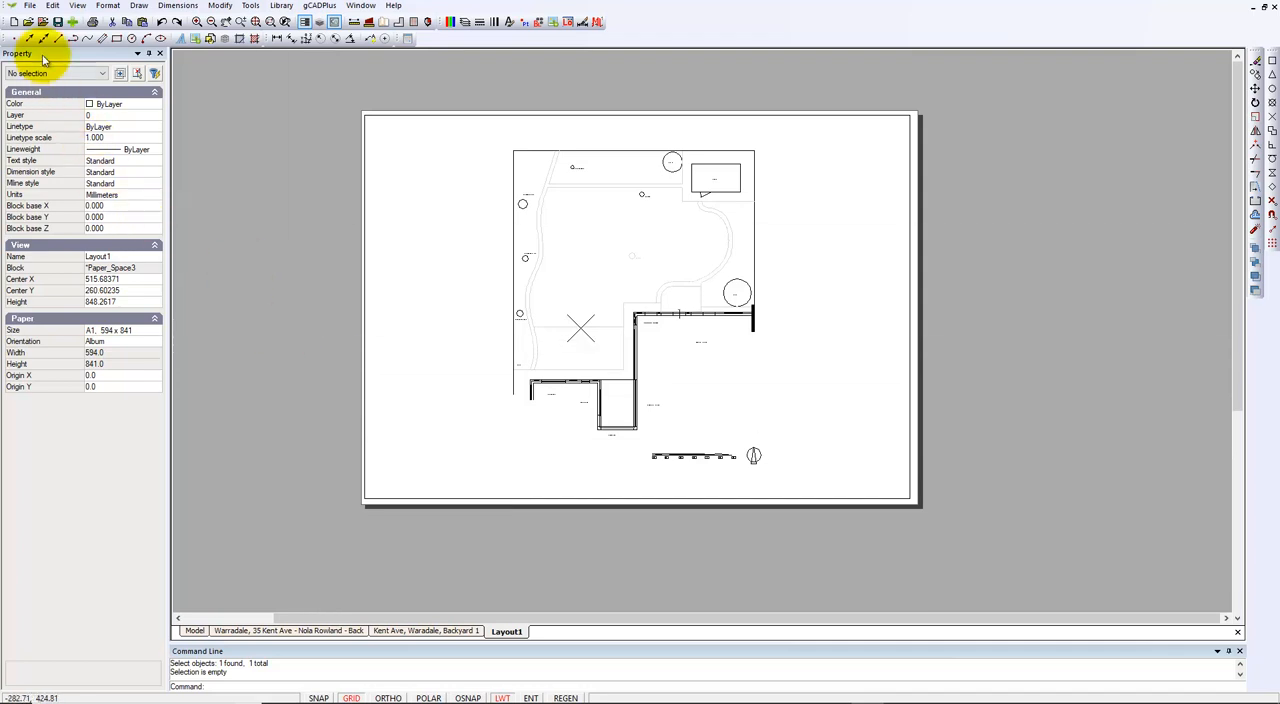
# Step: Start printing the layout and choose CutePDF Writer as the printer
pyautogui.click(31, 6)
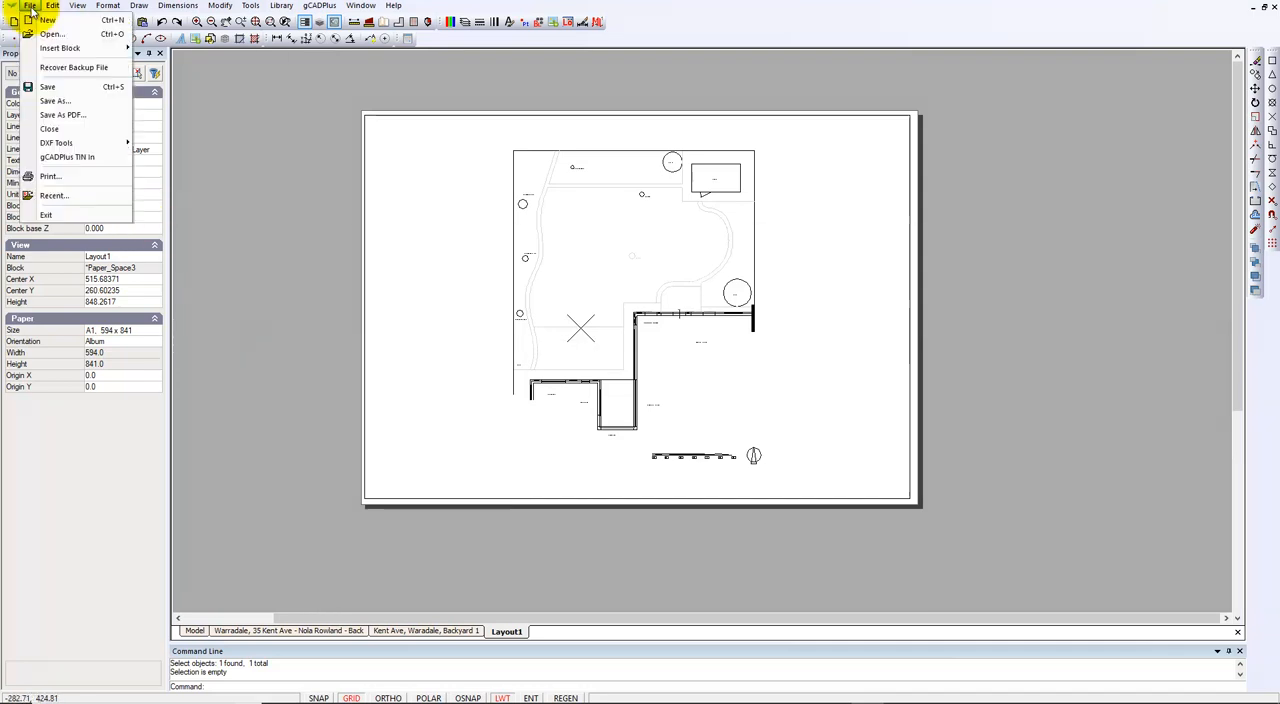
pyautogui.click(55, 181)
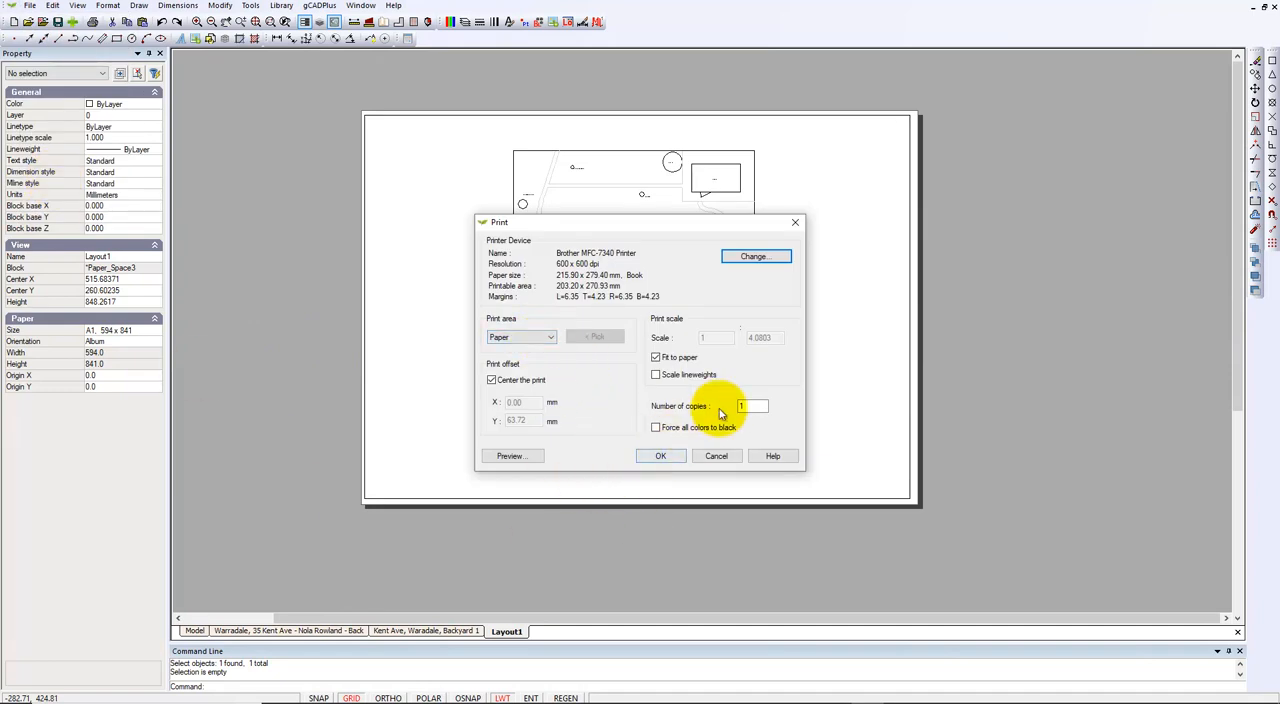
pyautogui.click(751, 259)
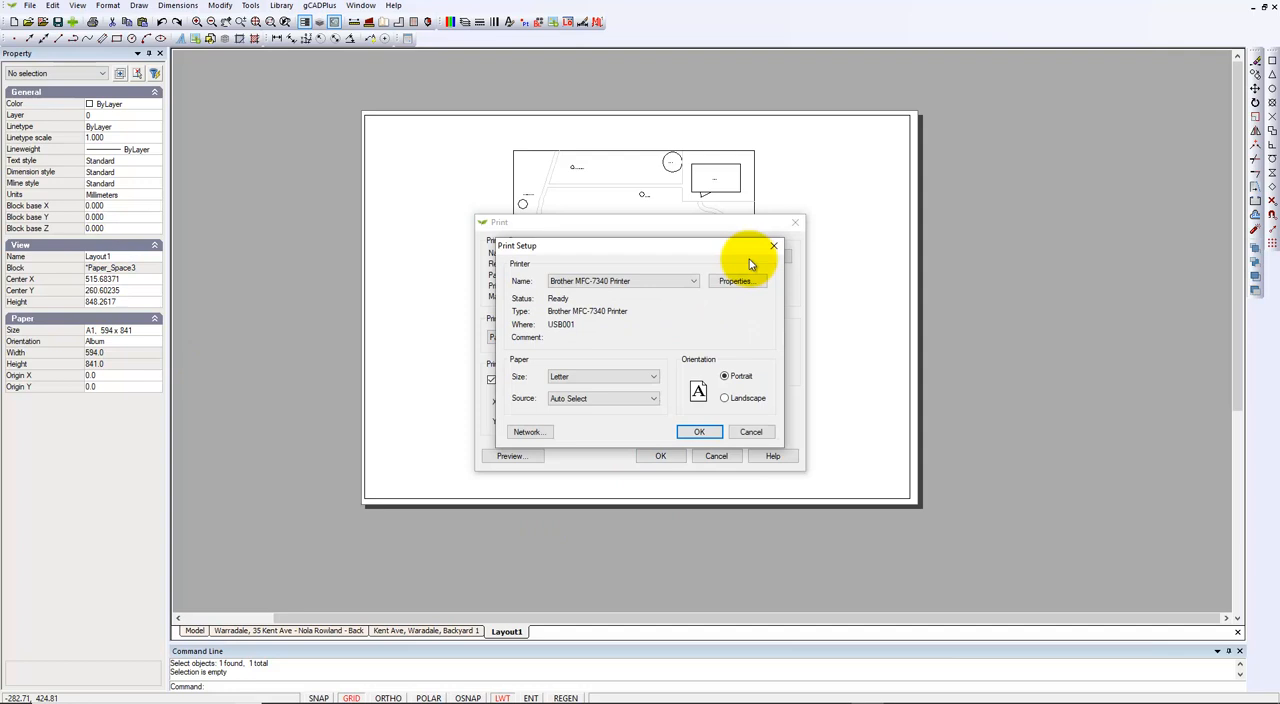
pyautogui.click(694, 284)
pyautogui.click(638, 319)
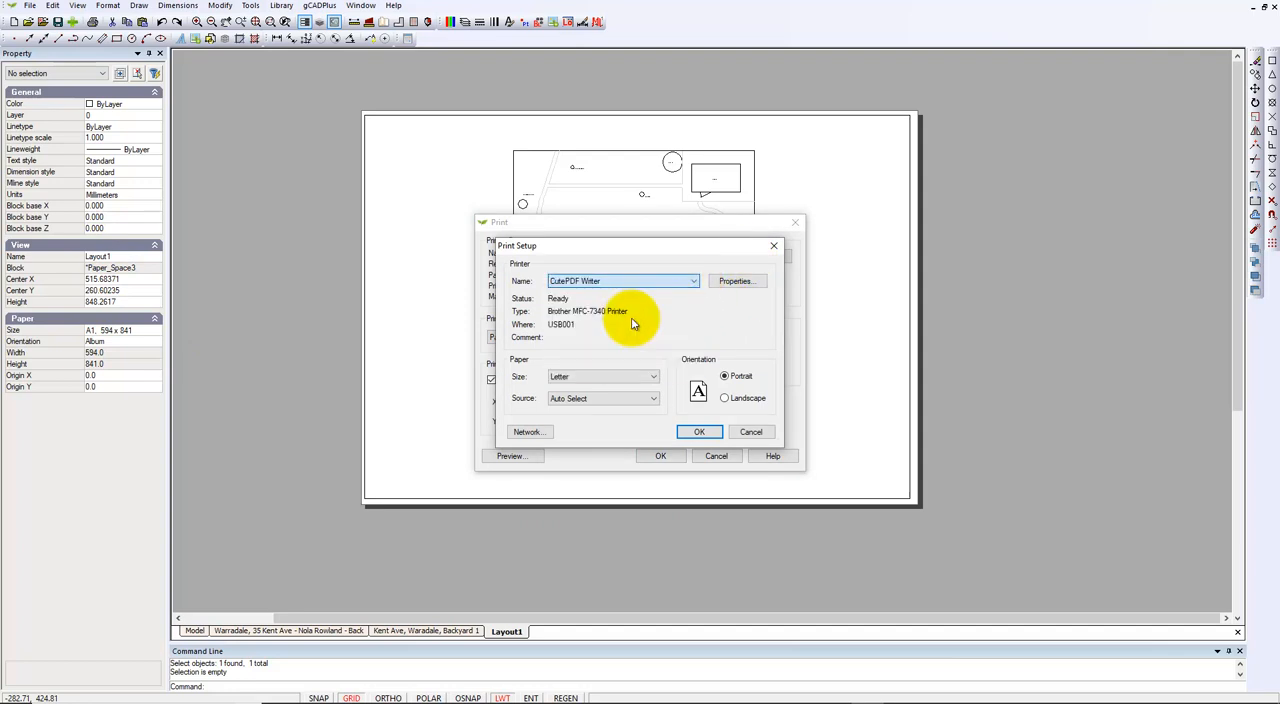
# Step: Set the printer's paper size to ISO A1 with landscape orientation
pyautogui.click(651, 379)
pyautogui.moveTo(659, 505)
pyautogui.mouseDown()
pyautogui.moveTo(654, 434)
pyautogui.moveTo(653, 510)
pyautogui.mouseUp()
pyautogui.click(600, 529)
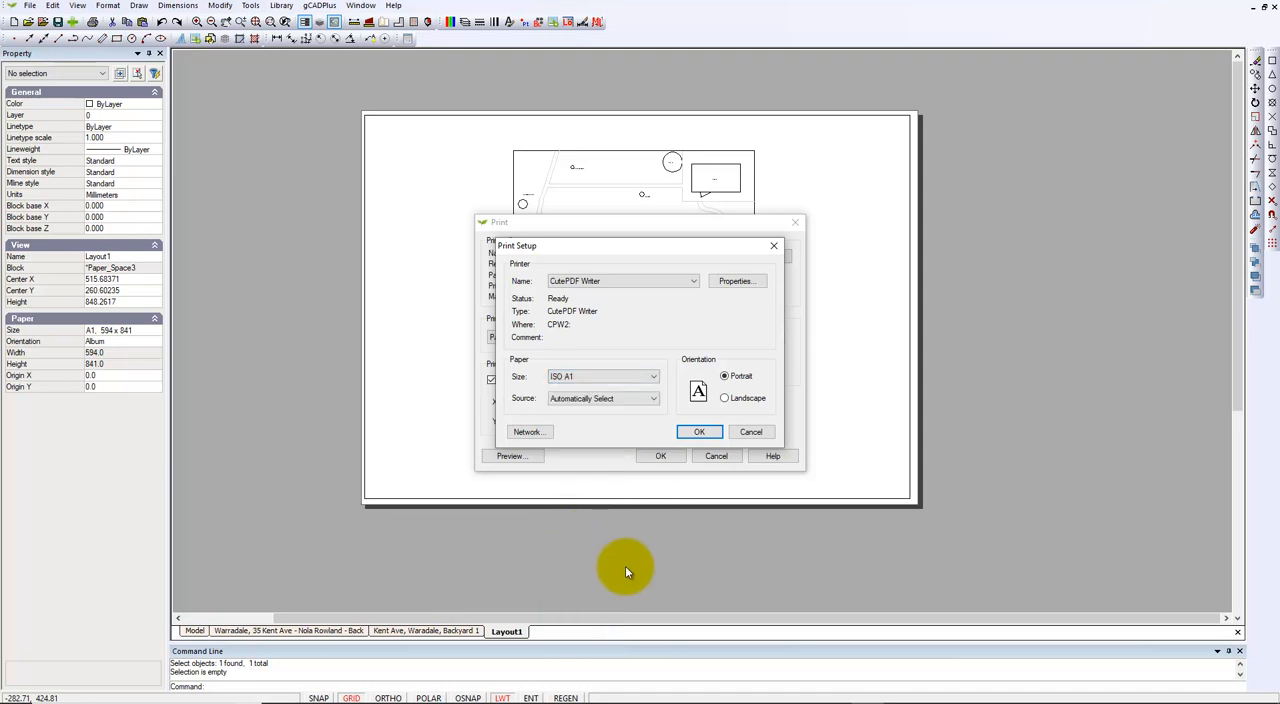
pyautogui.click(726, 399)
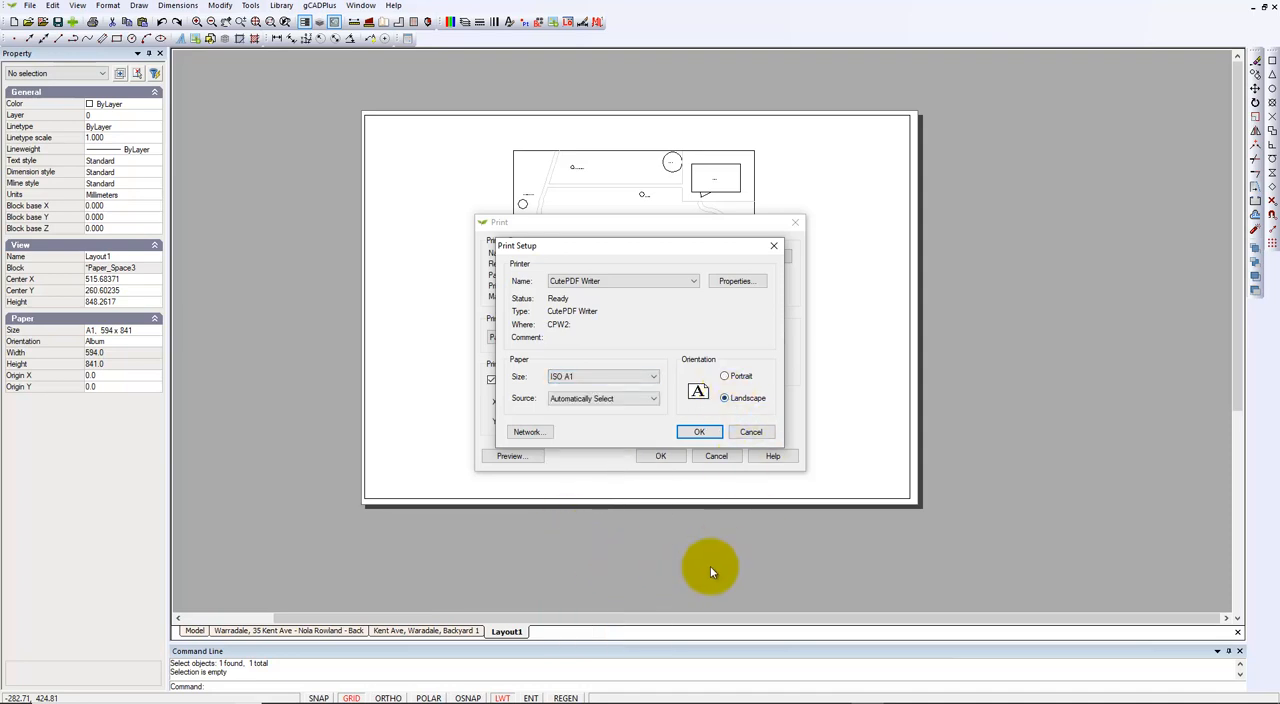
pyautogui.click(700, 433)
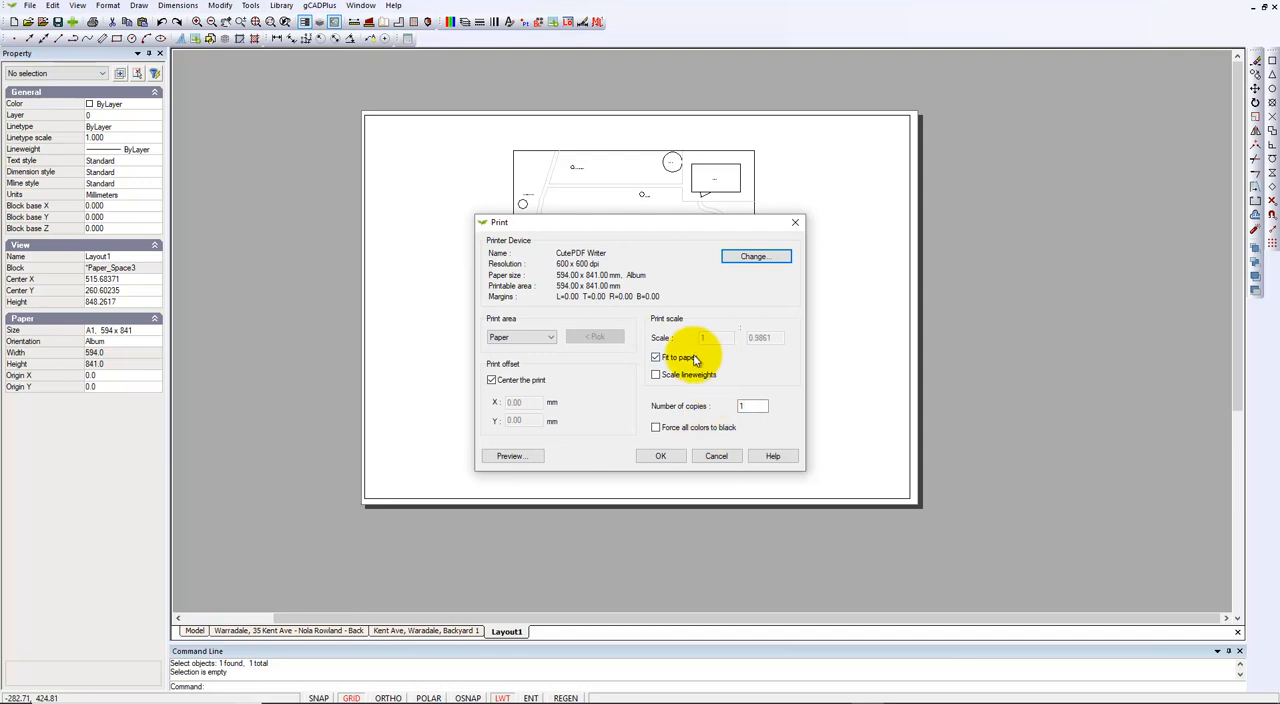
# Step: Turn off fitting to paper, set the print scale to 1:1, and send the layout to the printer
pyautogui.click(656, 358)
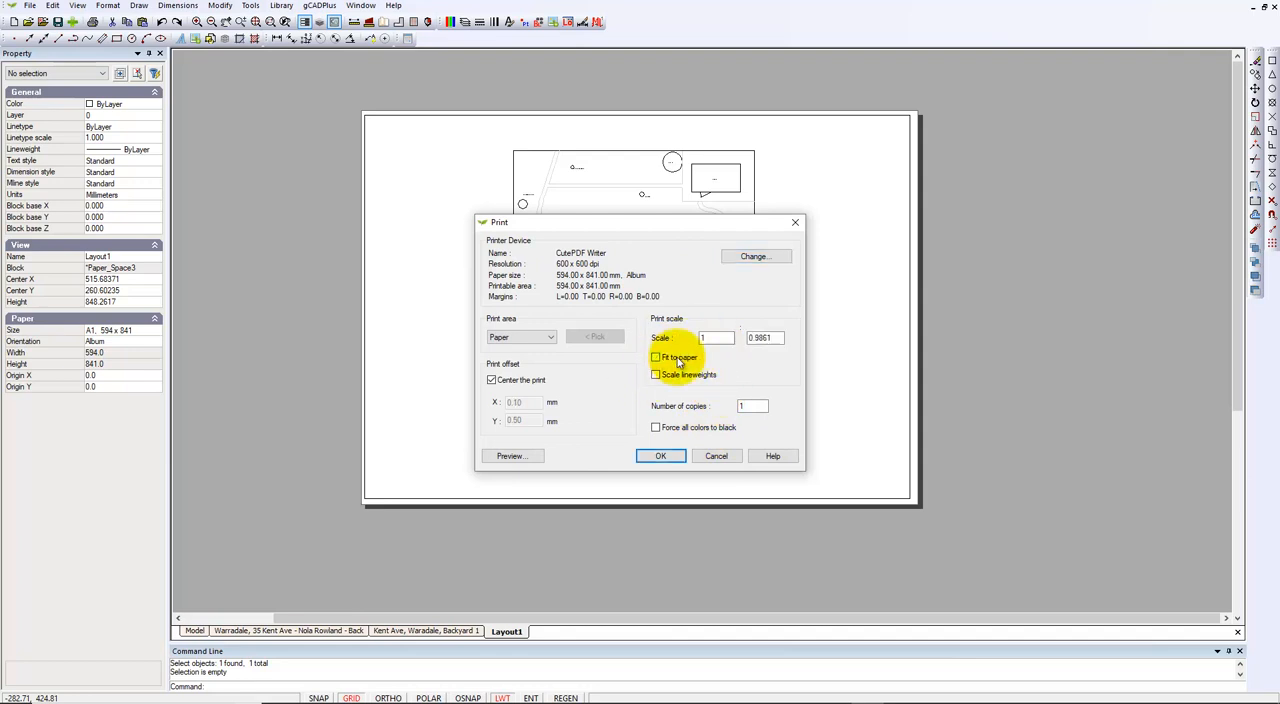
pyautogui.doubleClick(770, 338)
pyautogui.write('1')
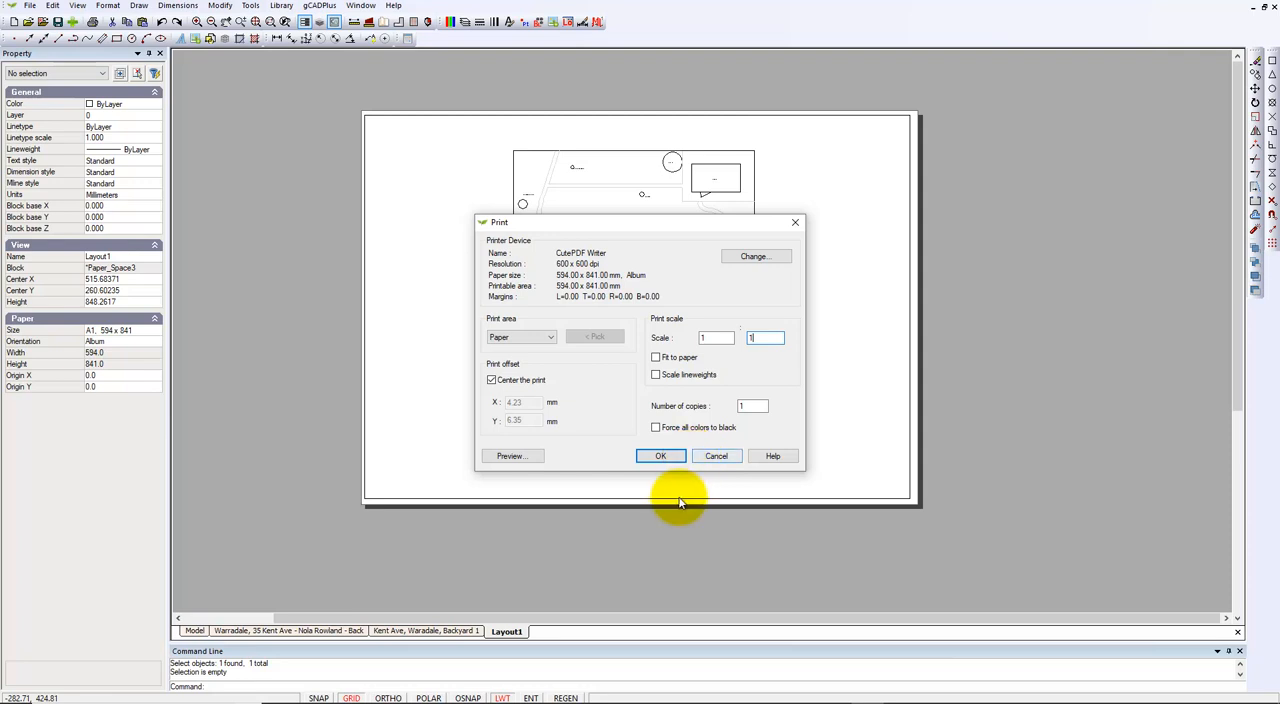
pyautogui.click(662, 459)
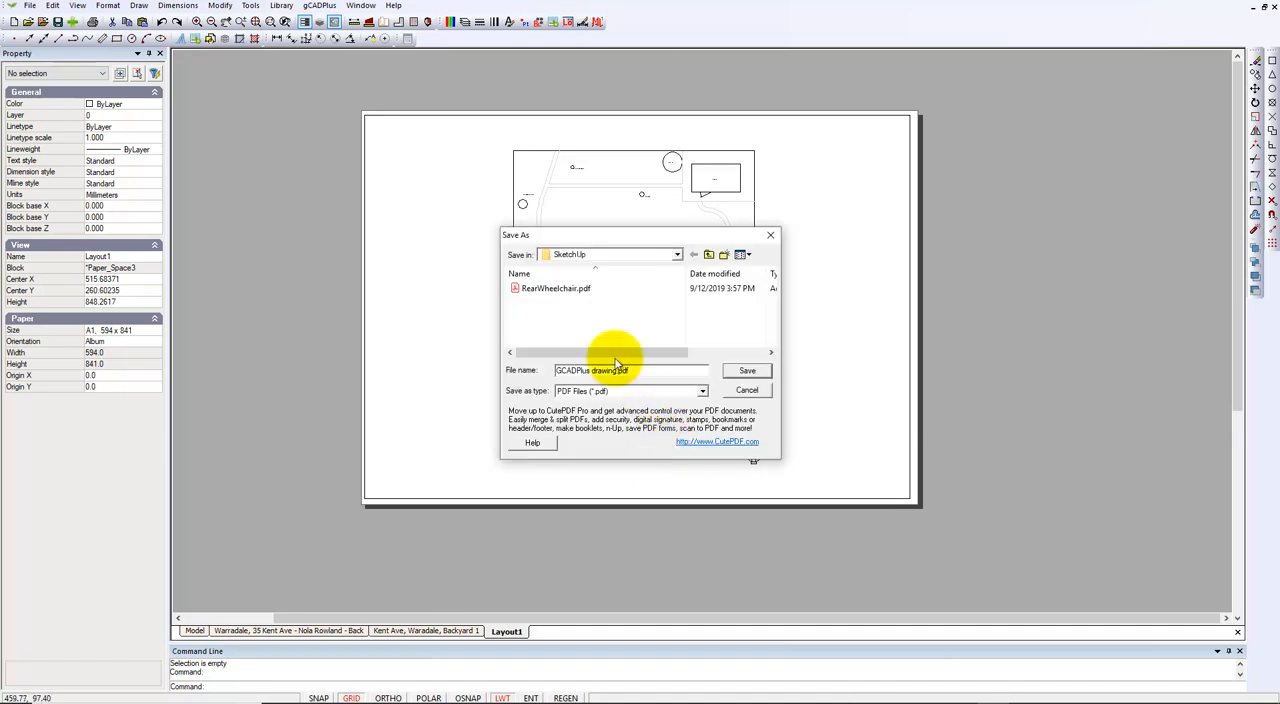
# Step: Save the printout to the Desktop as GCADPlus drawing.pdf, replacing the existing file
pyautogui.click(678, 257)
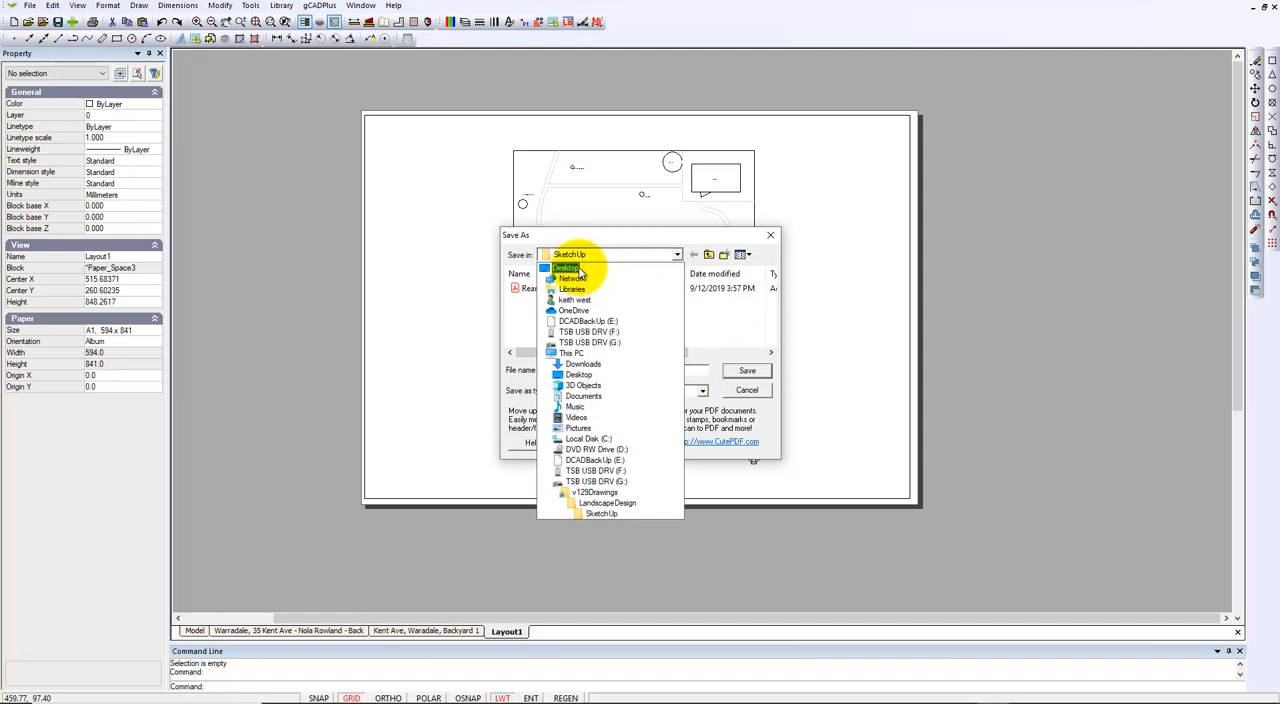
pyautogui.click(594, 267)
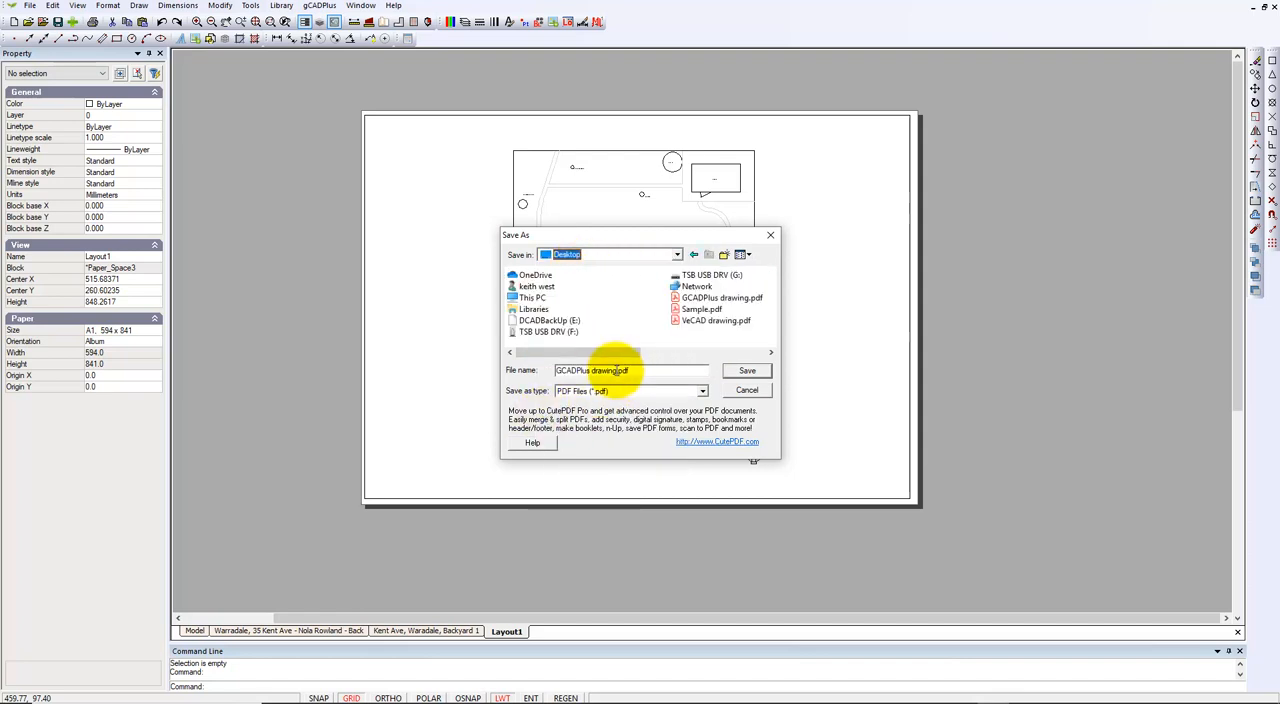
pyautogui.click(747, 371)
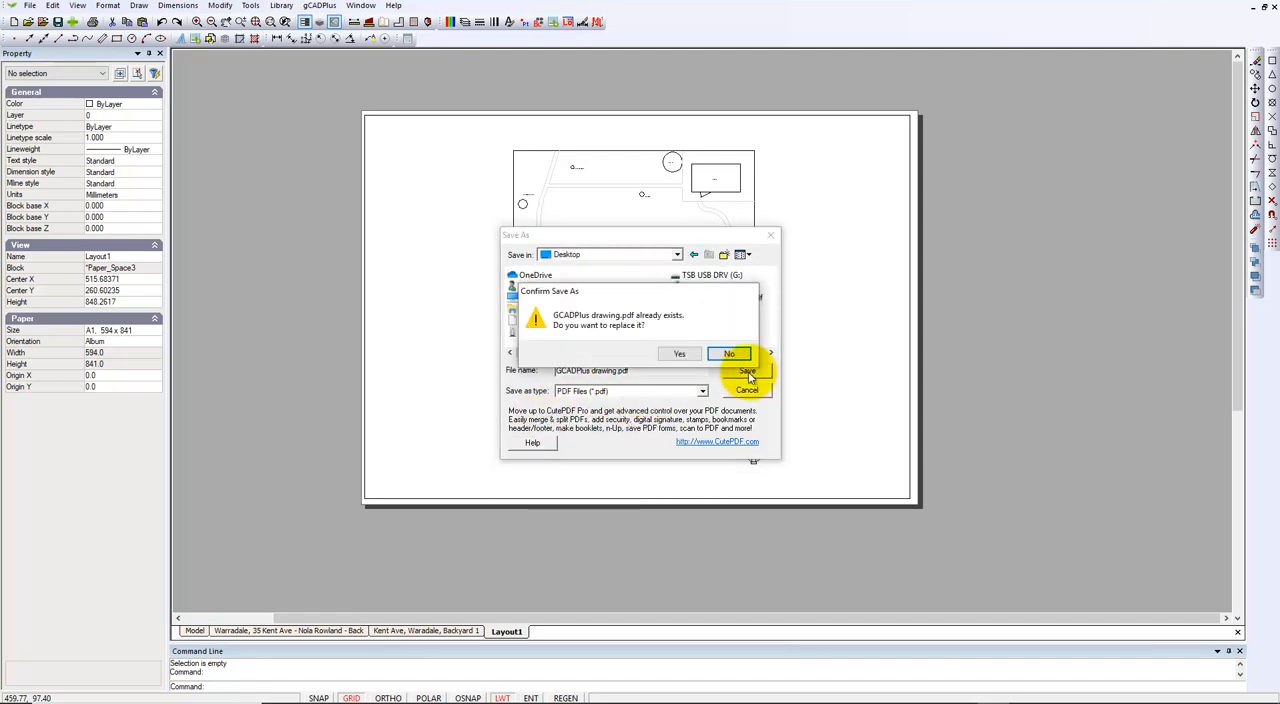
pyautogui.click(683, 353)
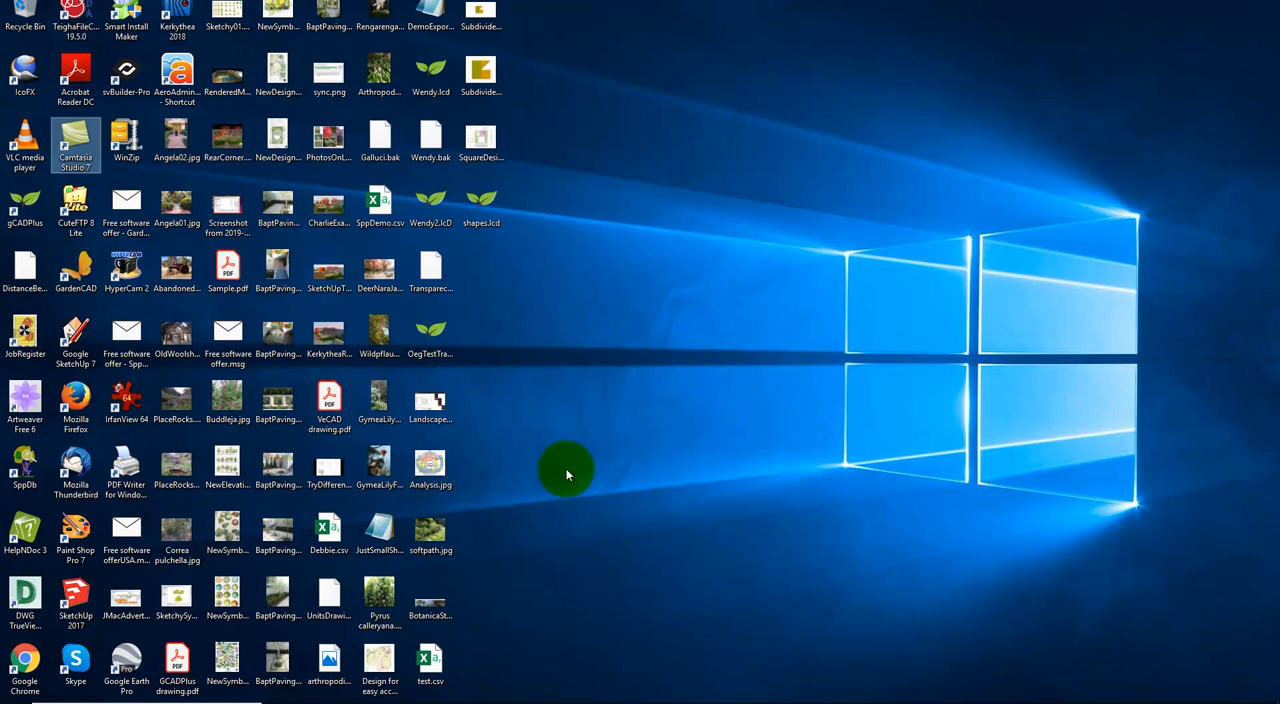
# Step: Open GCADPlus drawing.pdf from the desktop in Adobe Acrobat Reader and check the printed plan
pyautogui.click(176, 670)
pyautogui.doubleClick(176, 670)
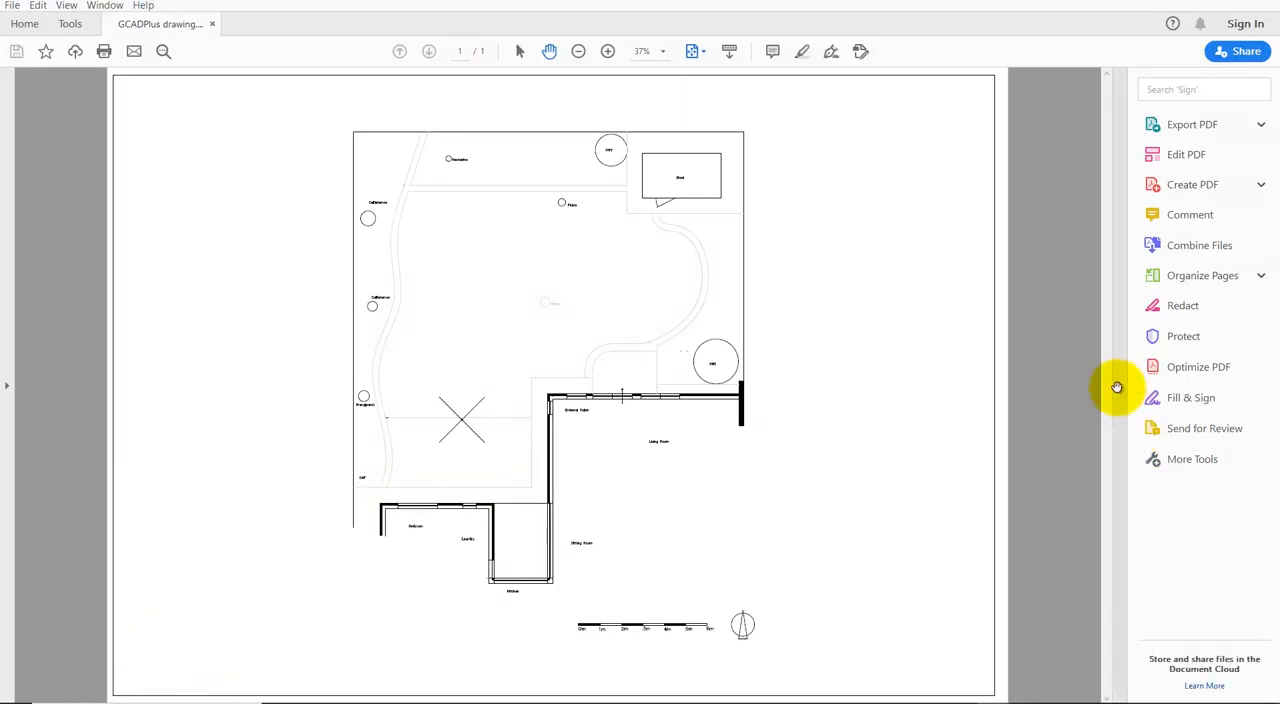
pyautogui.click(1118, 390)
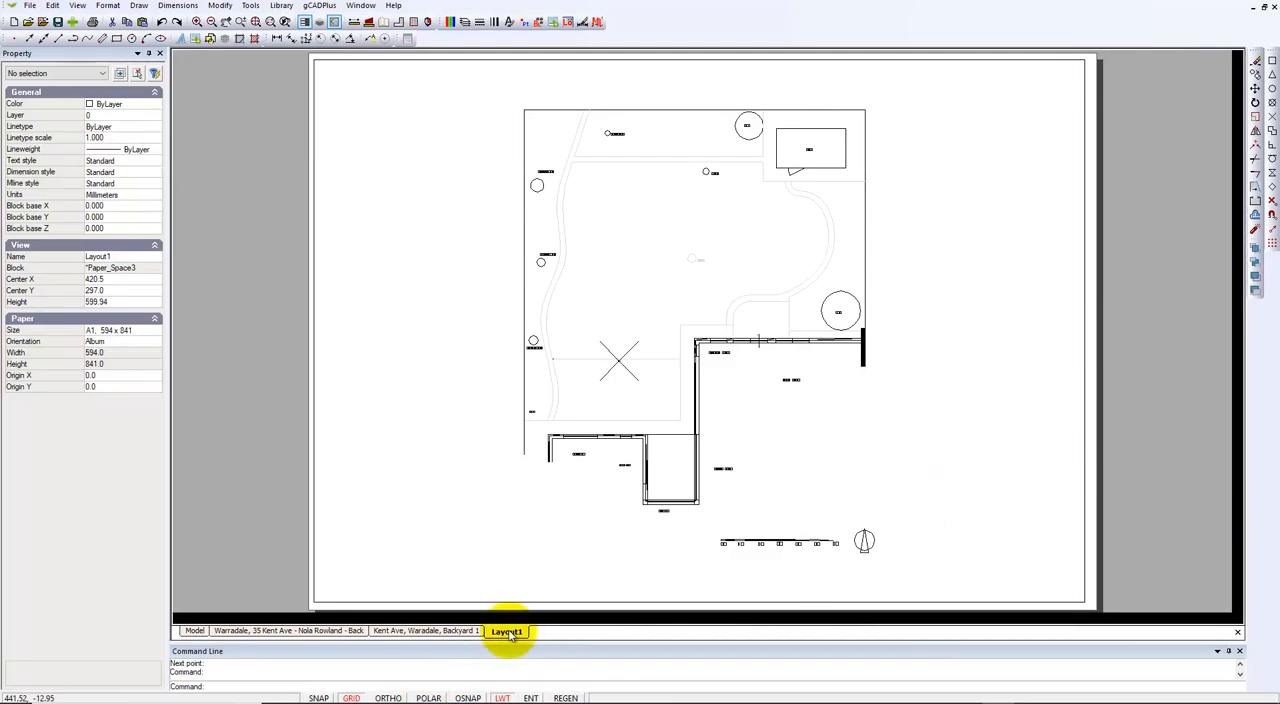
# Step: Back in gCADPlus, measure the distance across the upper edge of the Layout1 sheet from corner to corner
pyautogui.click(355, 24)
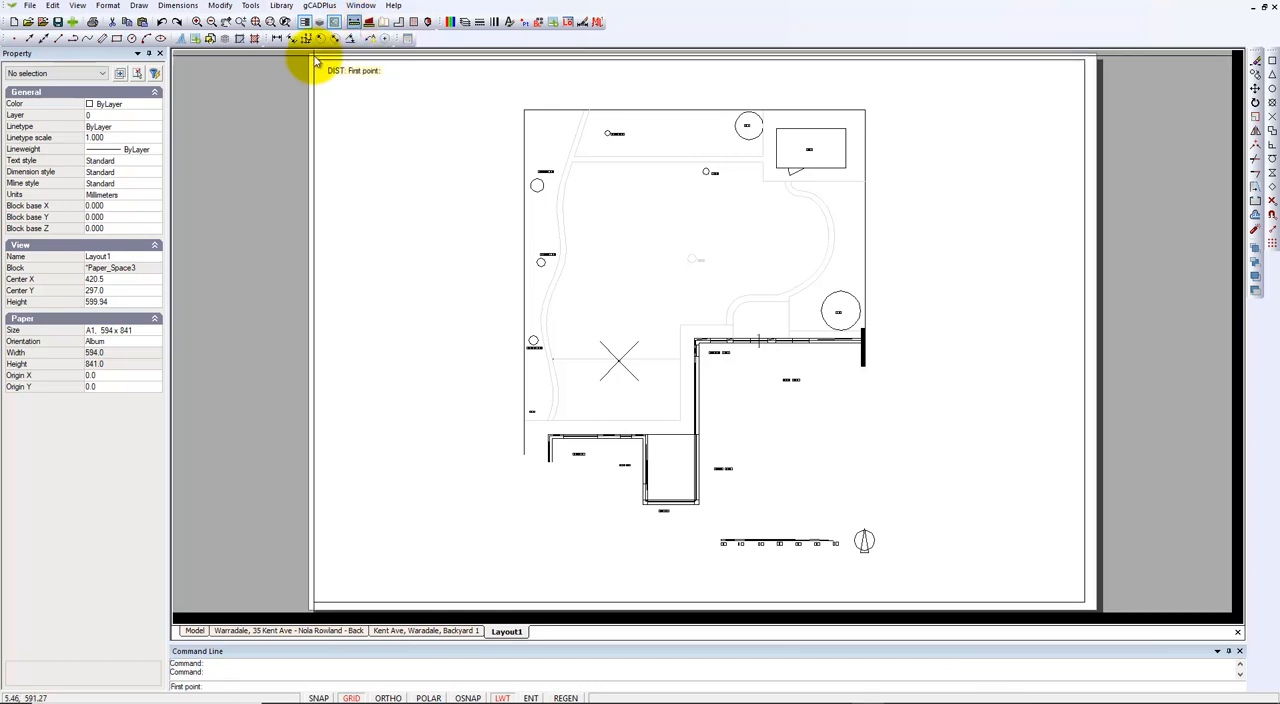
pyautogui.click(310, 56)
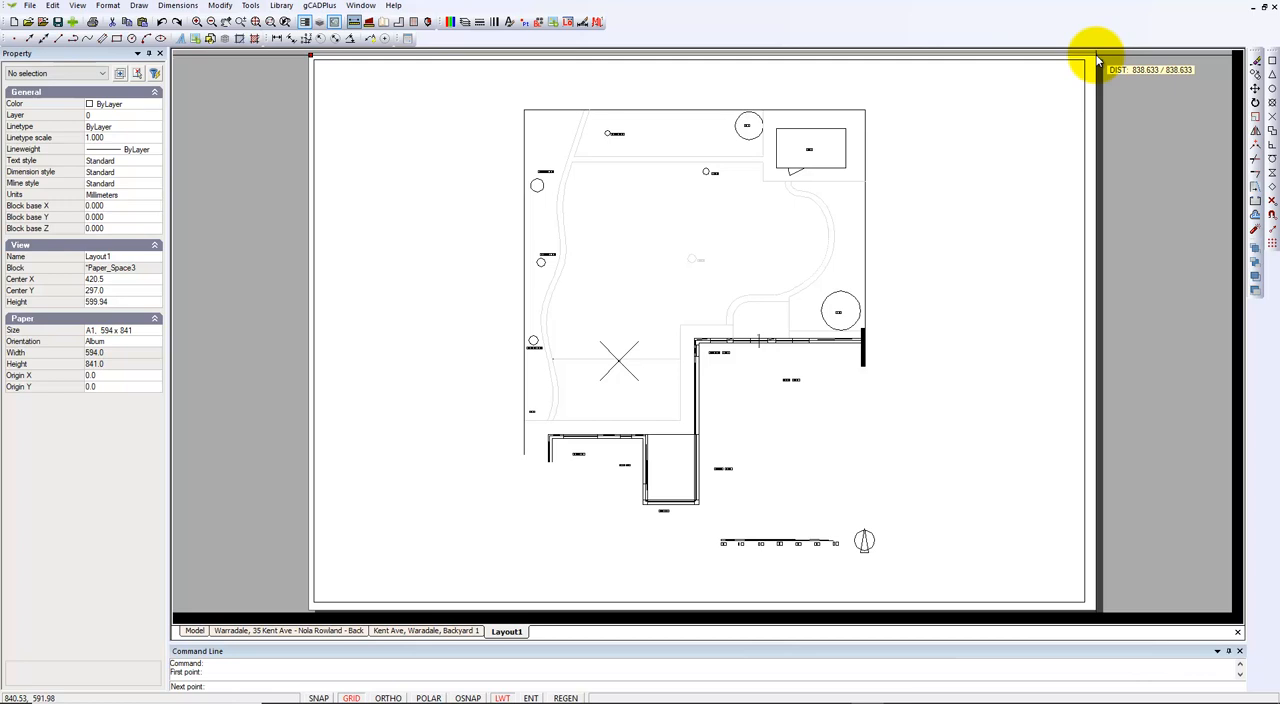
pyautogui.click(1097, 62)
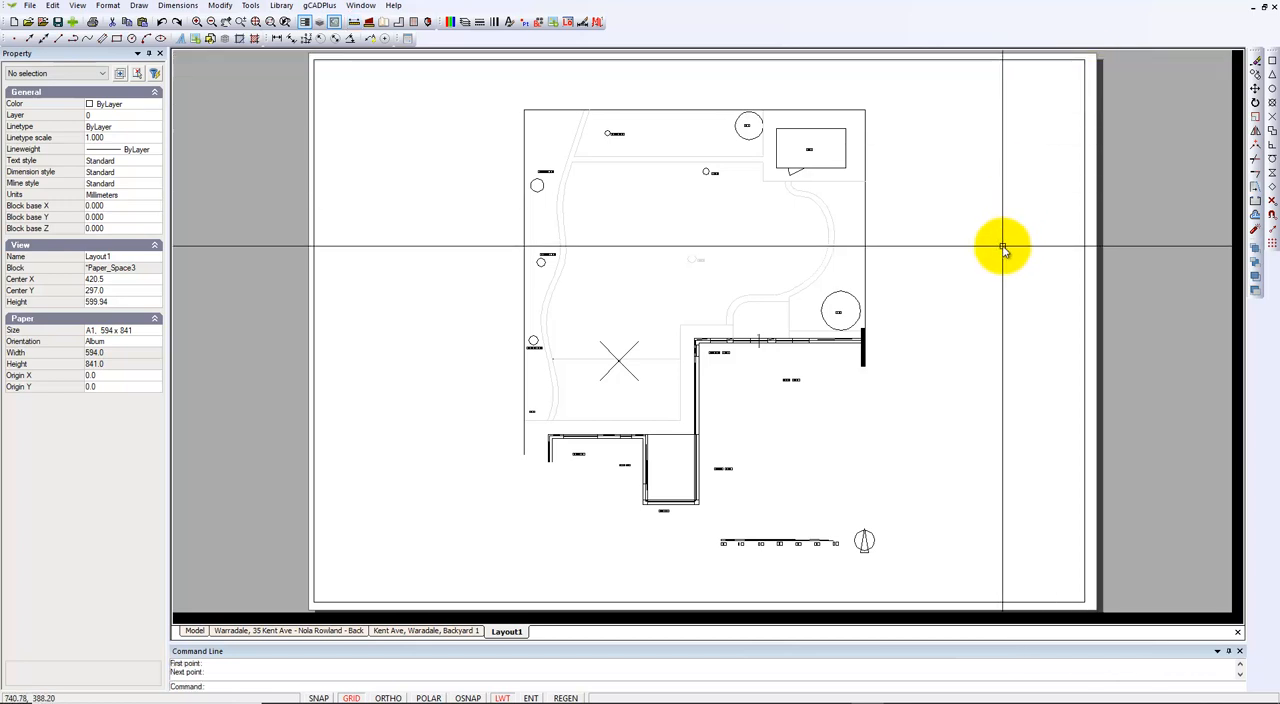